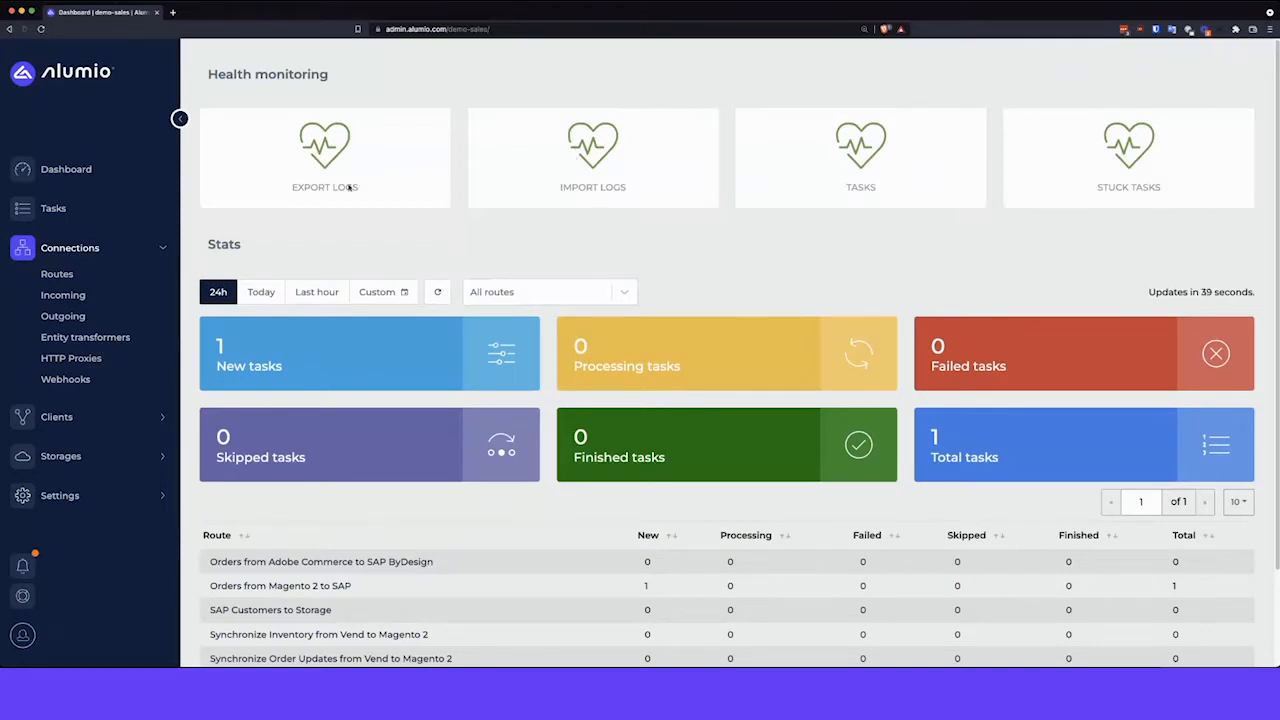
# Step: Create a new incoming configuration named "Get PRoducts by Date"
pyautogui.click(62, 295)
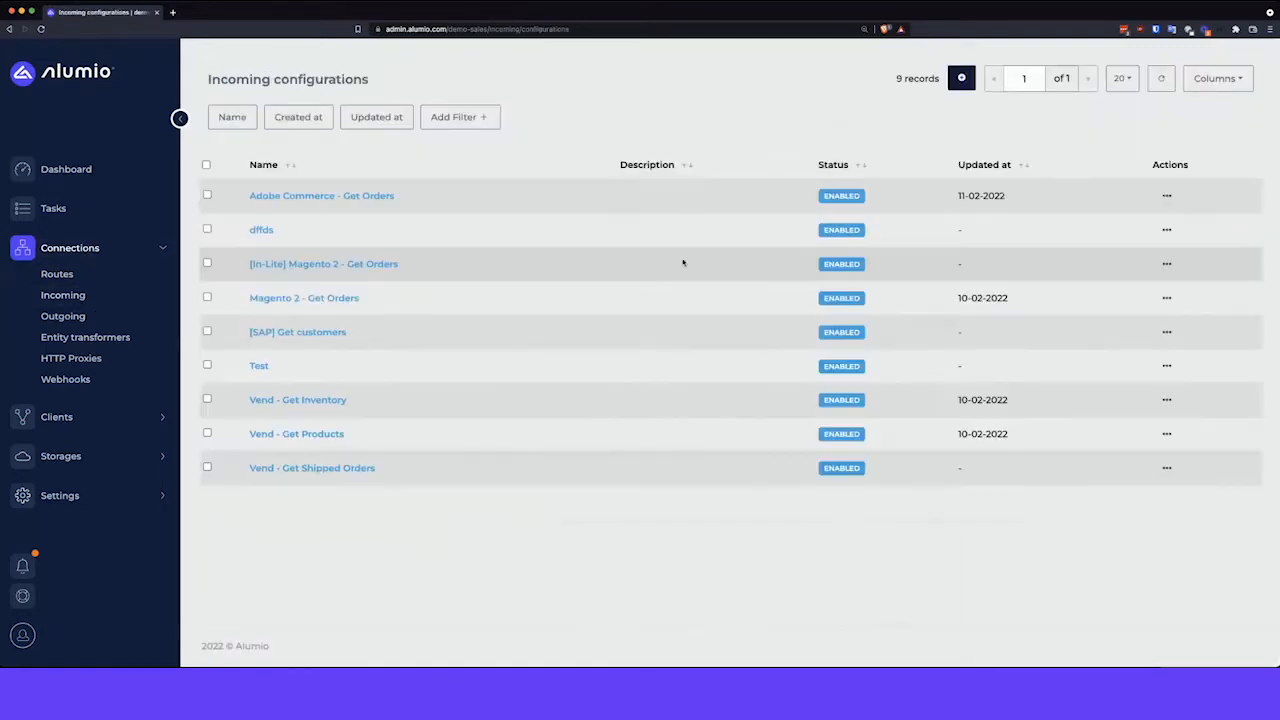
pyautogui.click(961, 78)
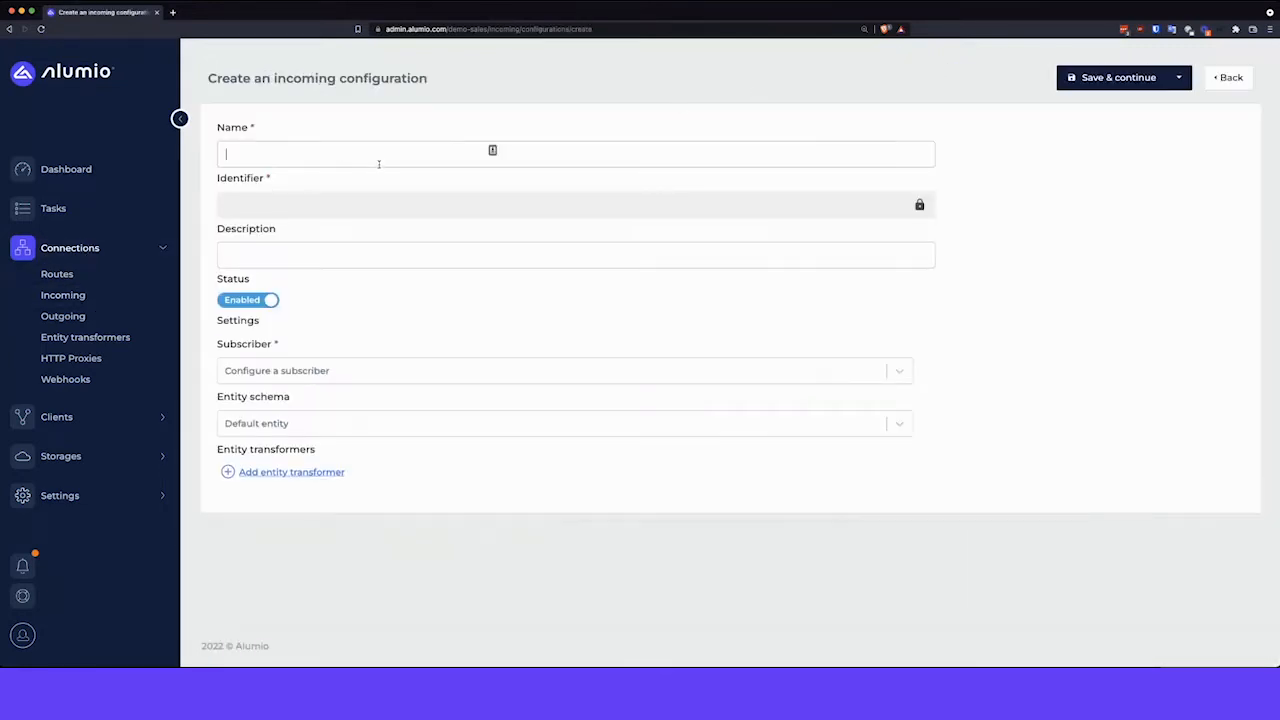
pyautogui.write('Get')
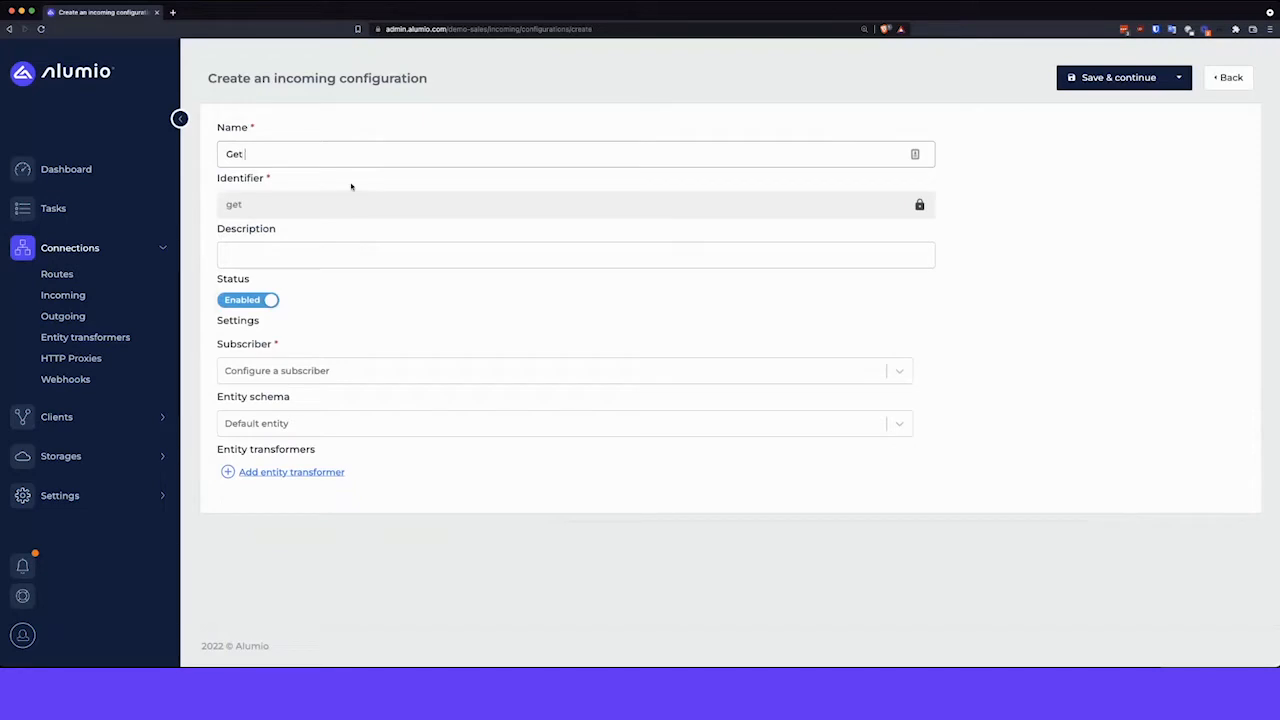
pyautogui.write(' PRoducts by Date')
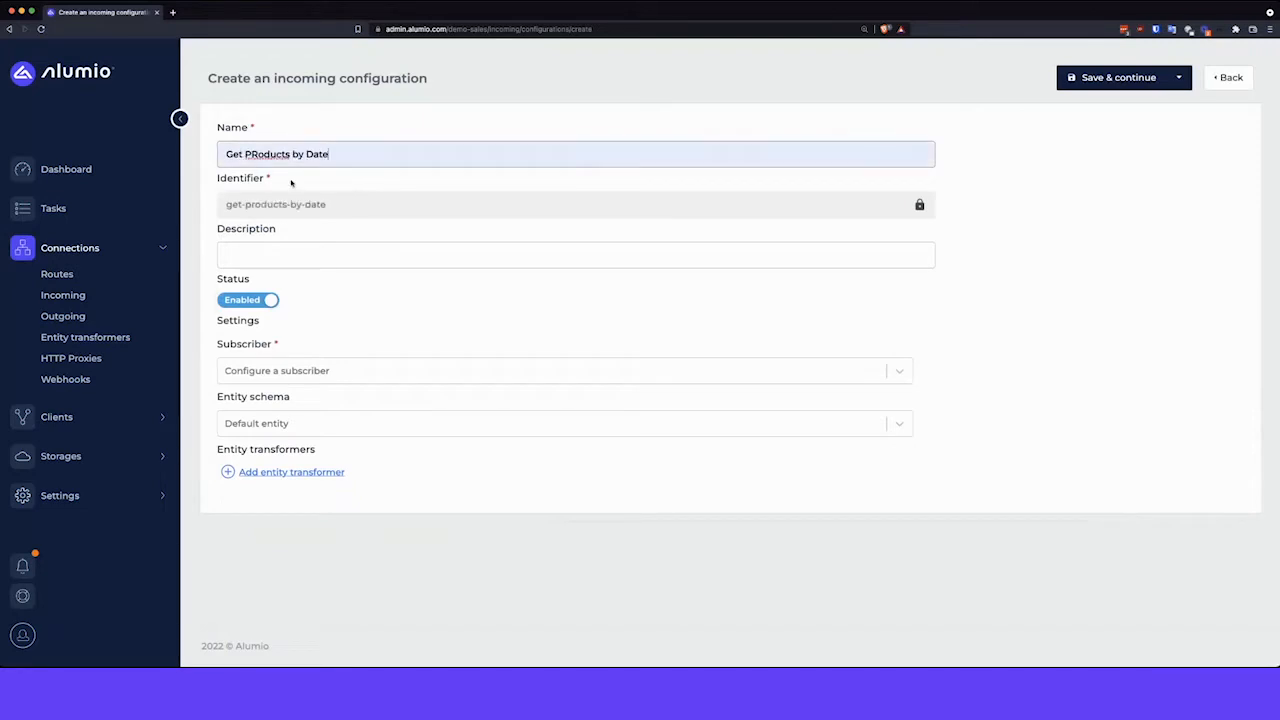
pyautogui.doubleClick(240, 346)
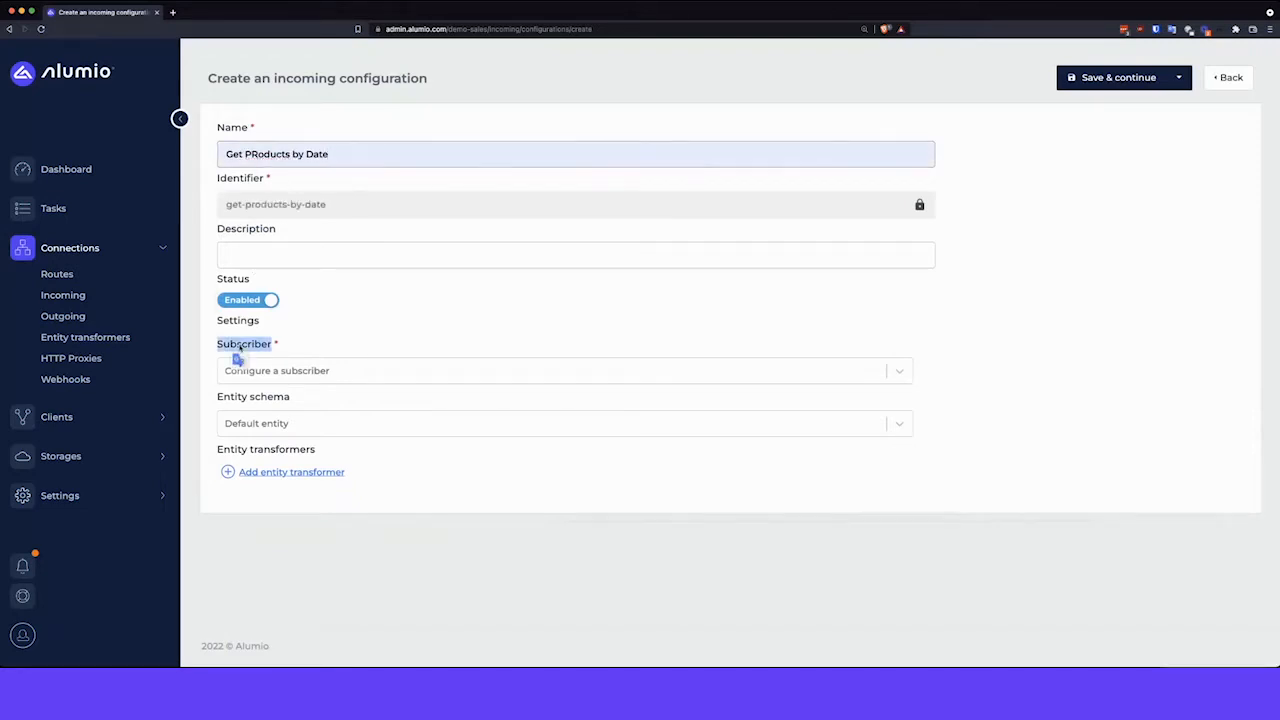
pyautogui.click(281, 370)
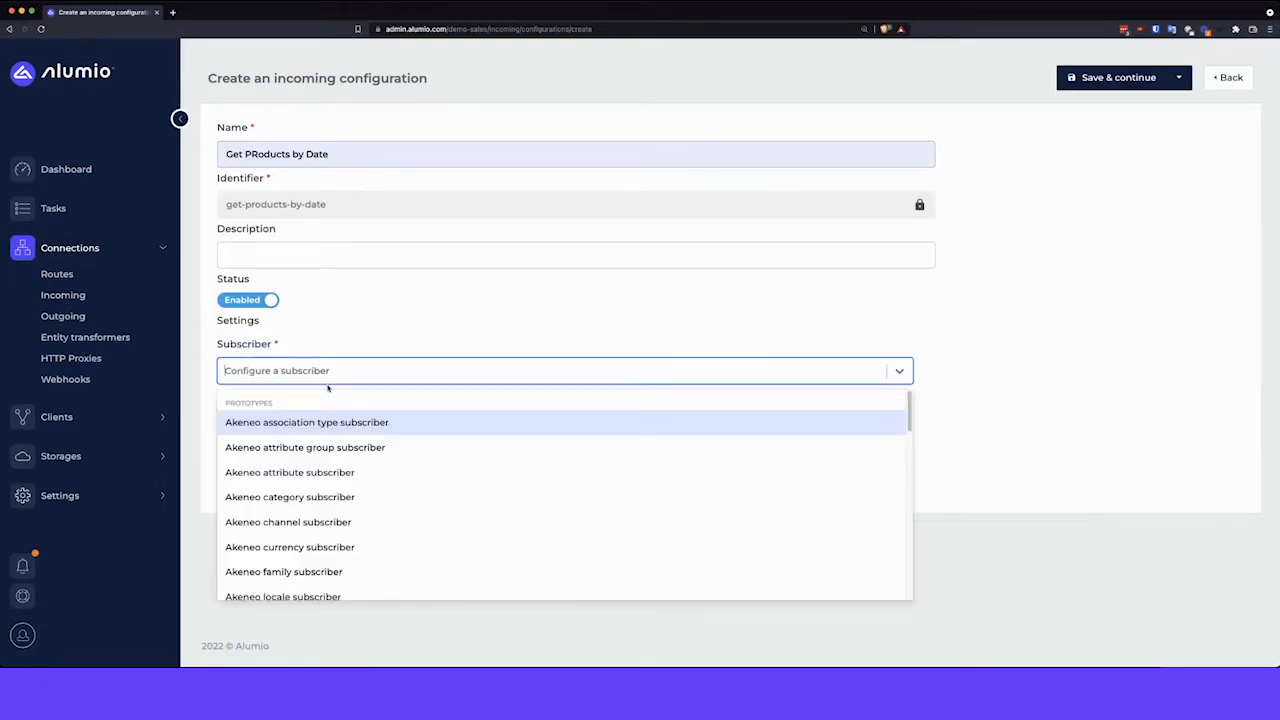
pyautogui.write('htt')
pyautogui.press('Return')
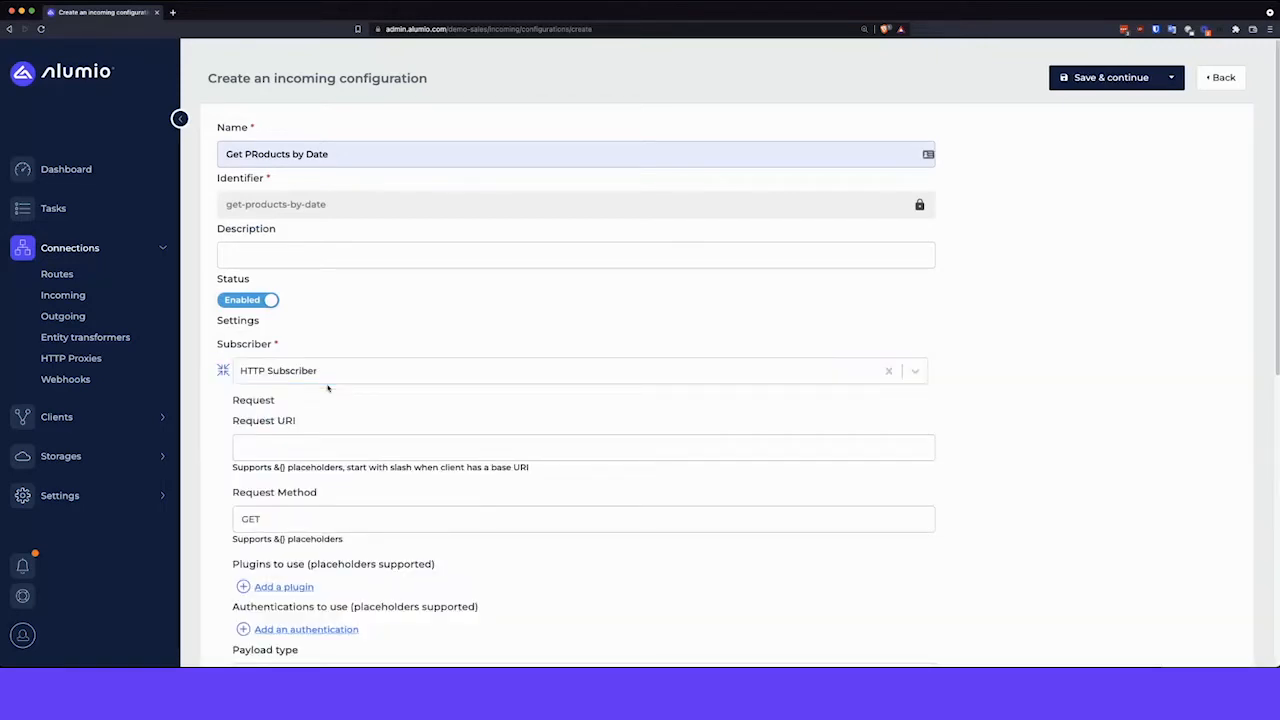
pyautogui.click(265, 450)
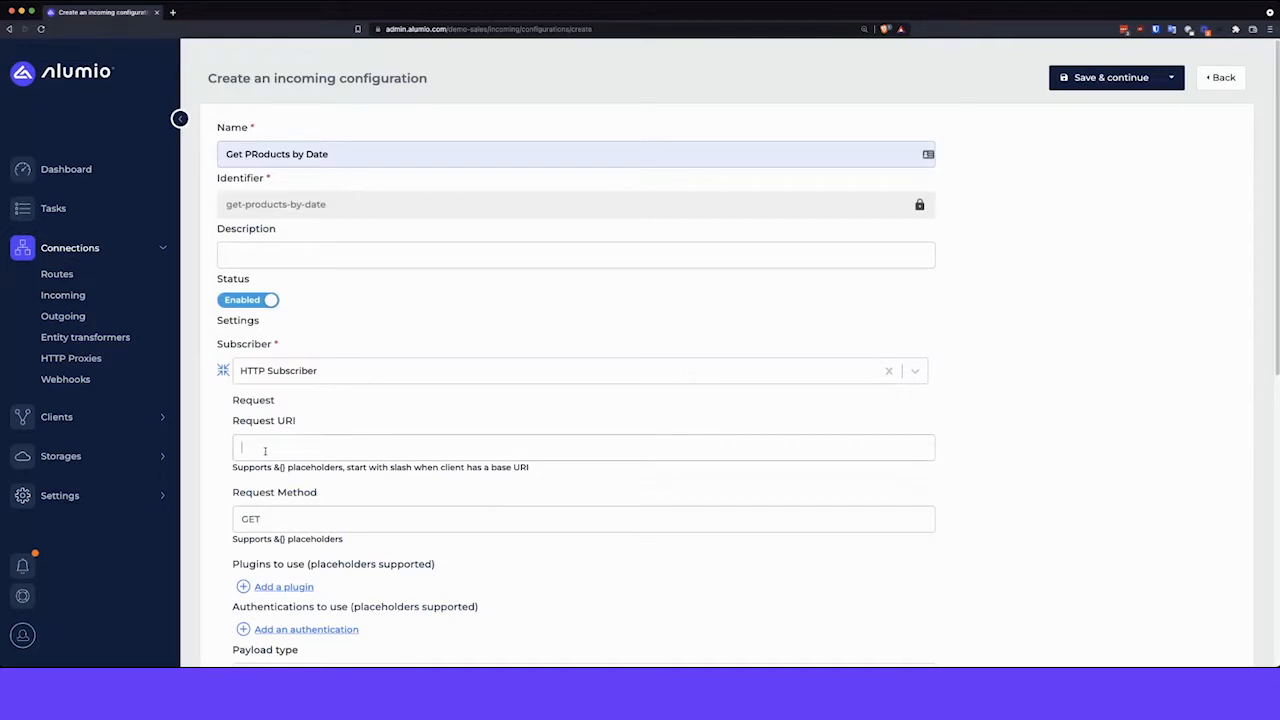
pyautogui.write('https://jsonplaceholder.typicode.com/users')
pyautogui.click(291, 508)
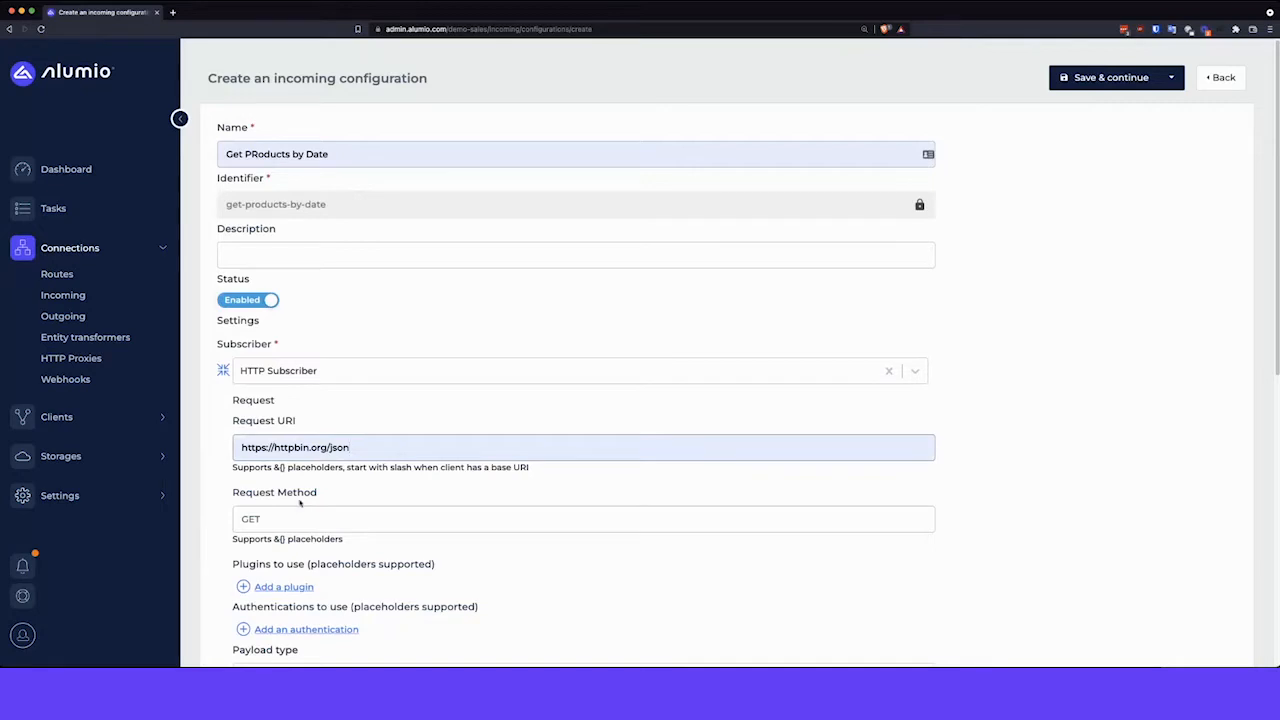
pyautogui.scroll(-5, 293, 507)
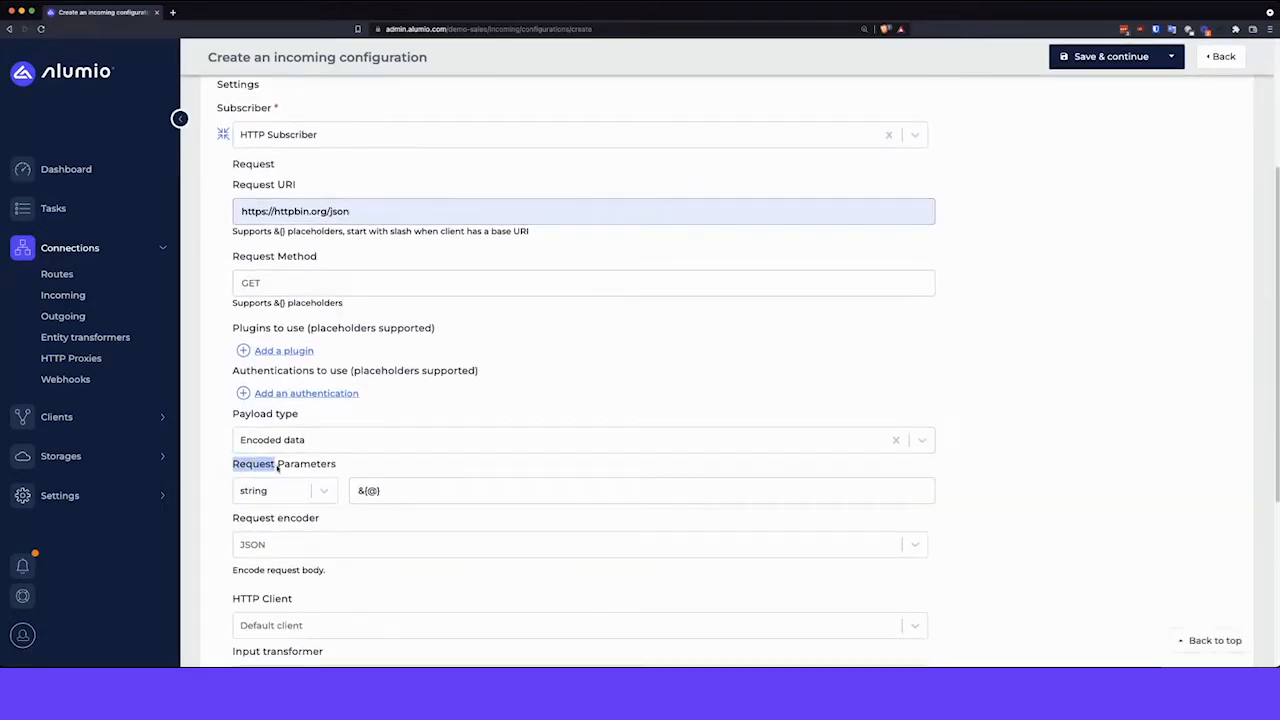
pyautogui.click(310, 488)
pyautogui.click(262, 551)
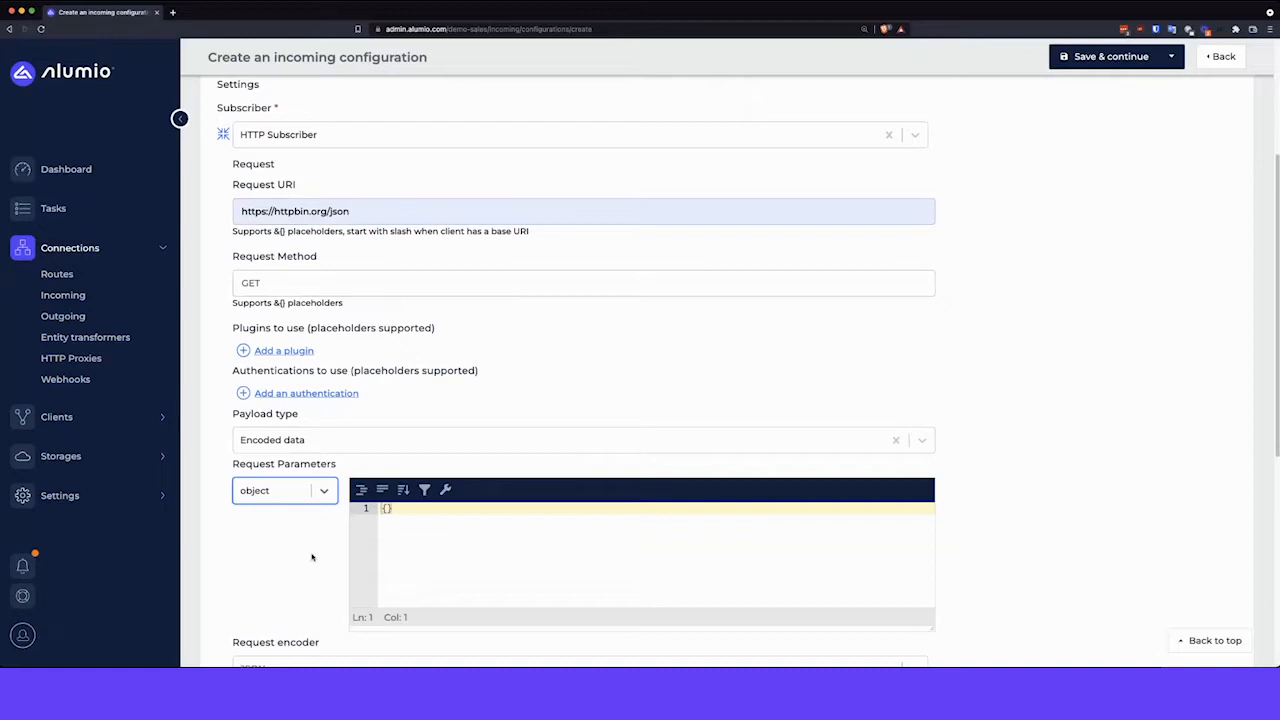
pyautogui.click(412, 533)
pyautogui.press('Return')
pyautogui.write('"fromDate":')
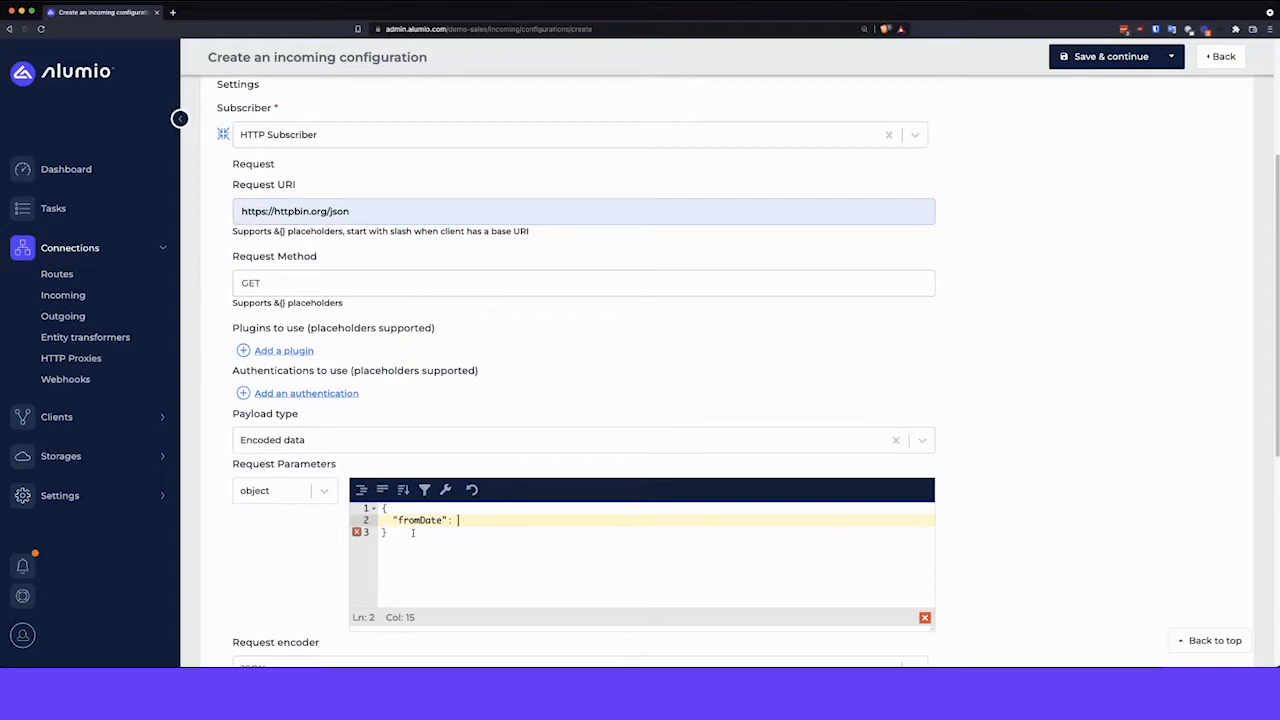
pyautogui.write('"2022-02-18 00:00:00')
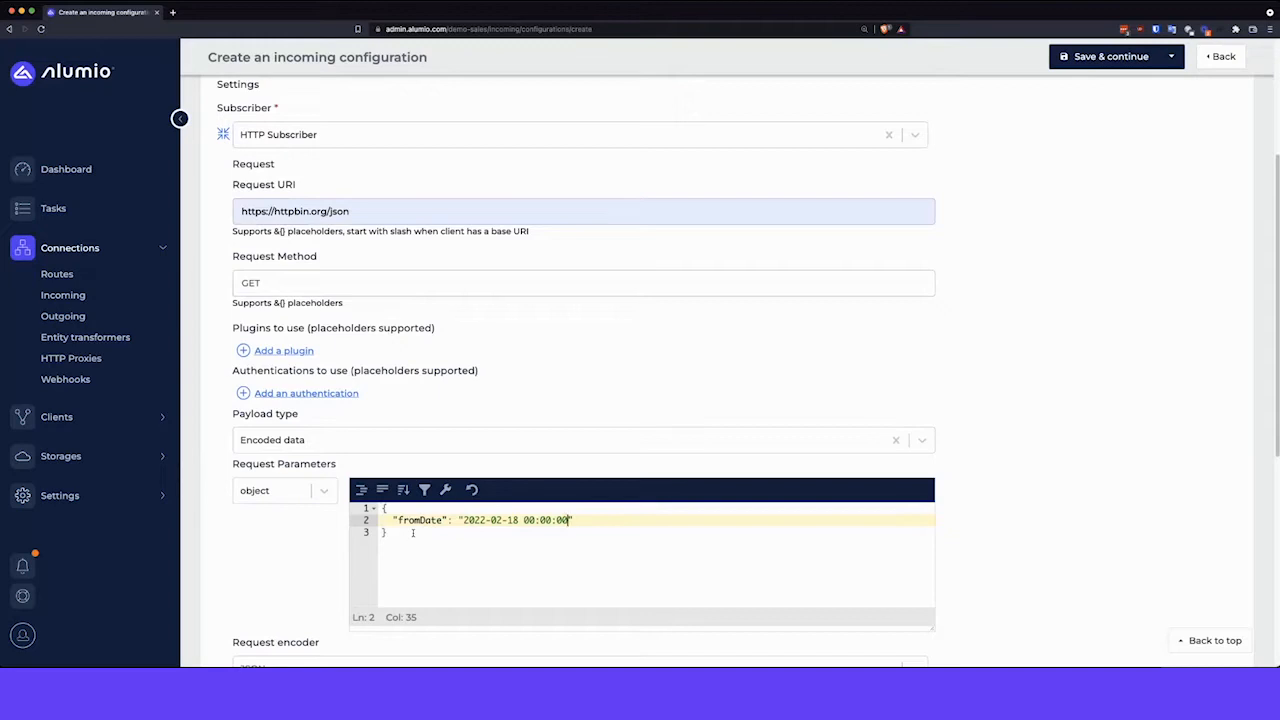
# Step: Set the HTTP Subscriber's input transformer to Get from storage
pyautogui.scroll(-3, 303, 482)
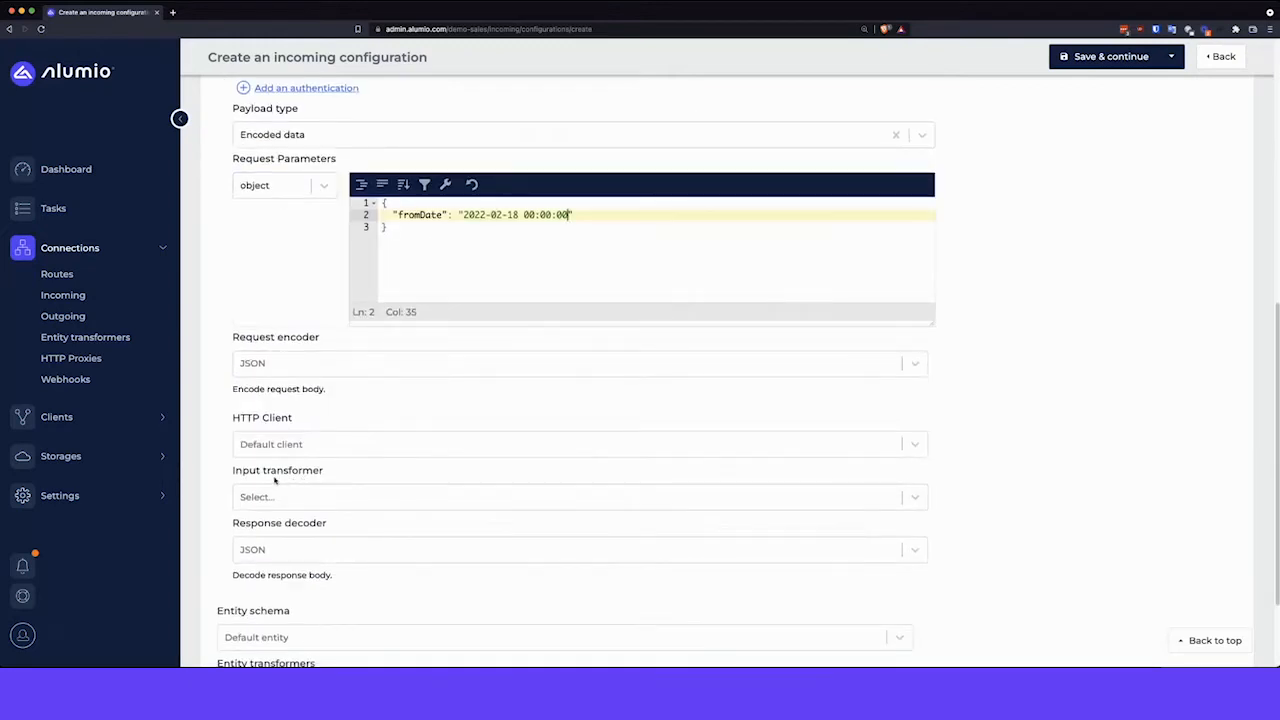
pyautogui.moveTo(277, 479); pyautogui.dragTo(331, 471)
pyautogui.click(316, 477)
pyautogui.click(260, 496)
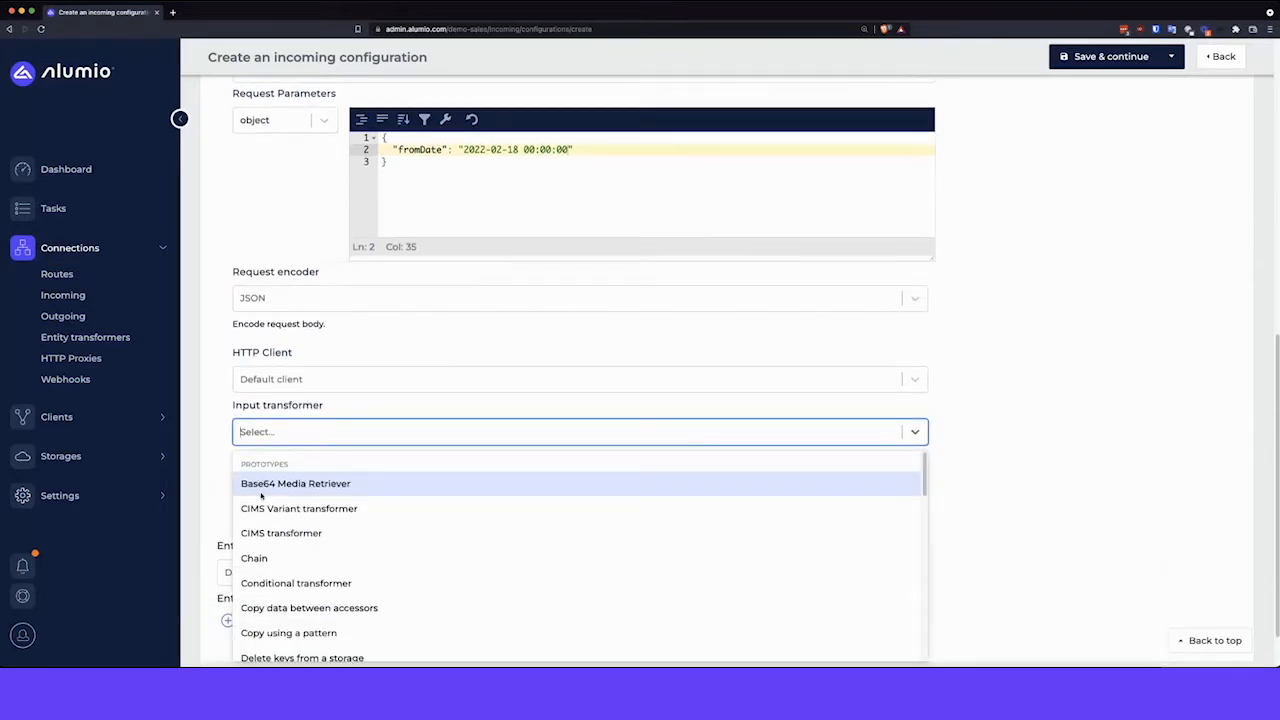
pyautogui.write('get e')
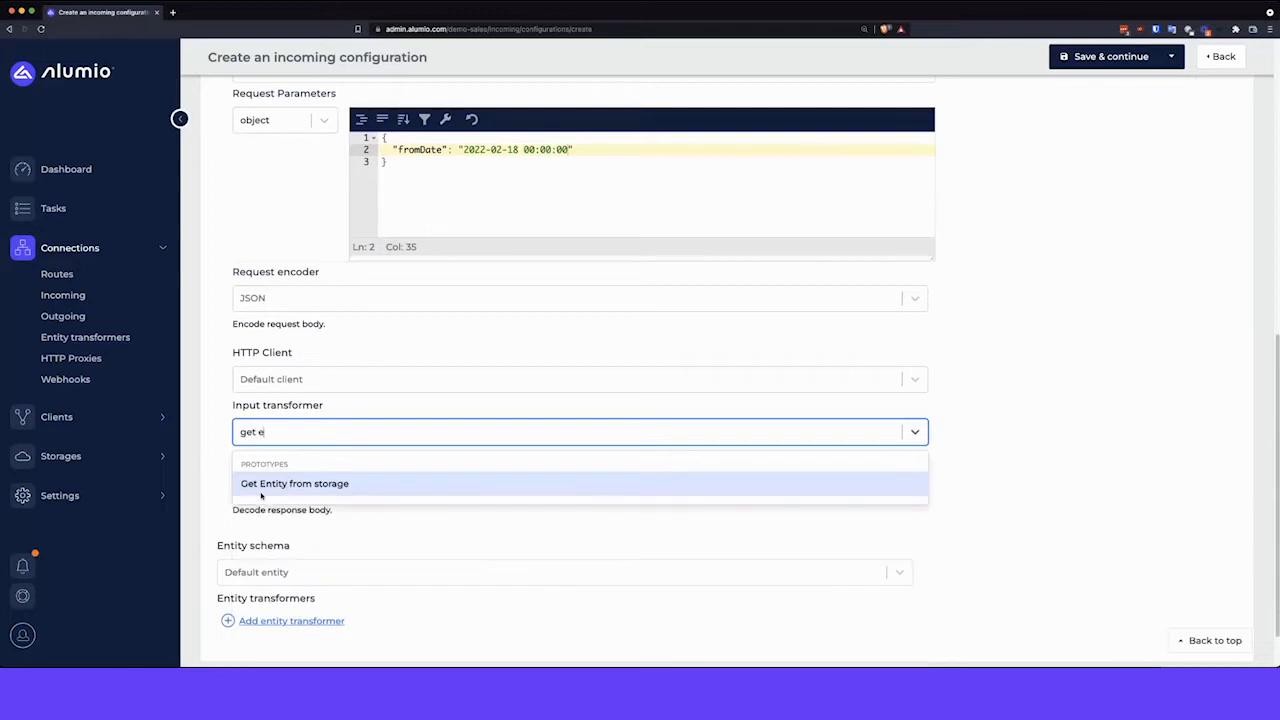
pyautogui.press('BackSpace')
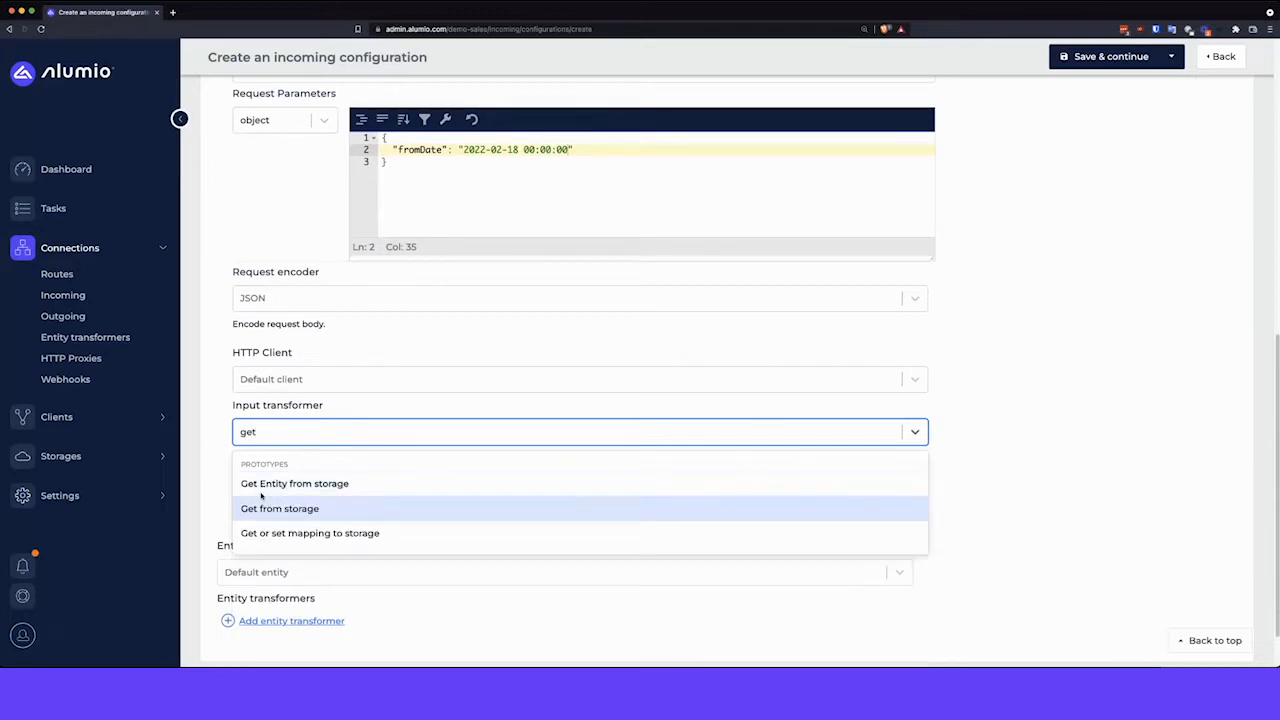
pyautogui.click(262, 506)
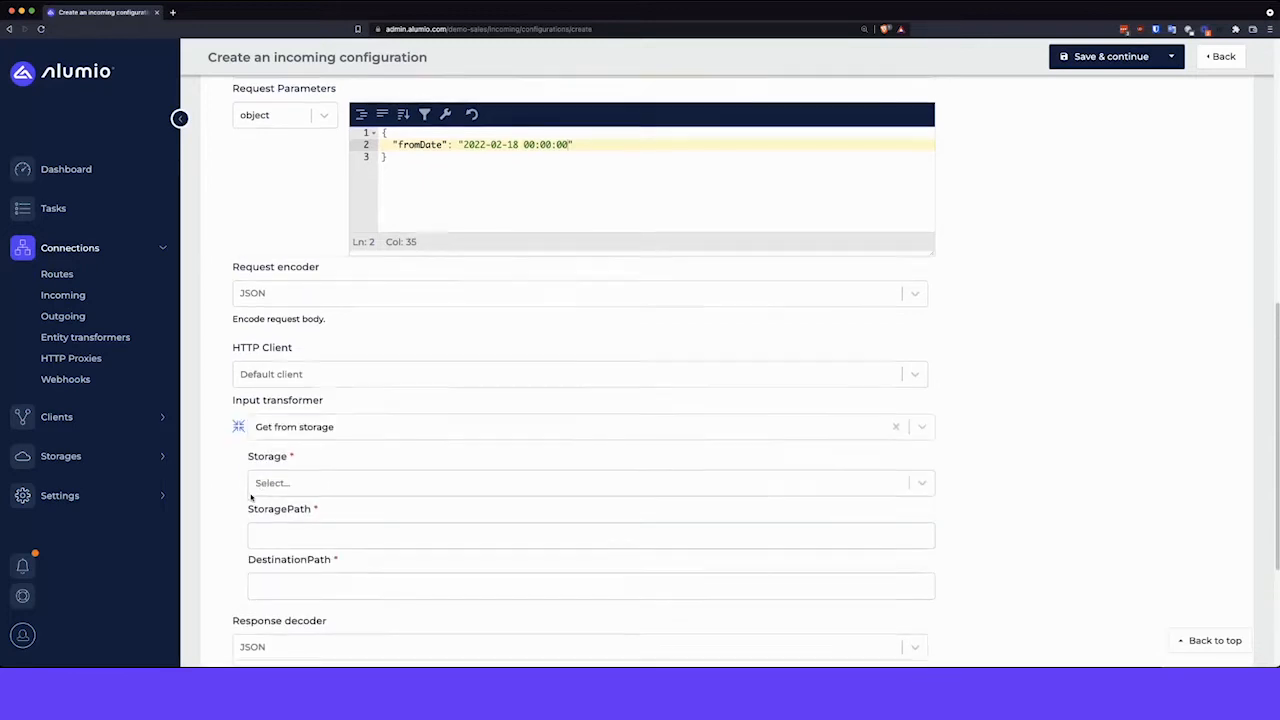
pyautogui.scroll(-2, 258, 460)
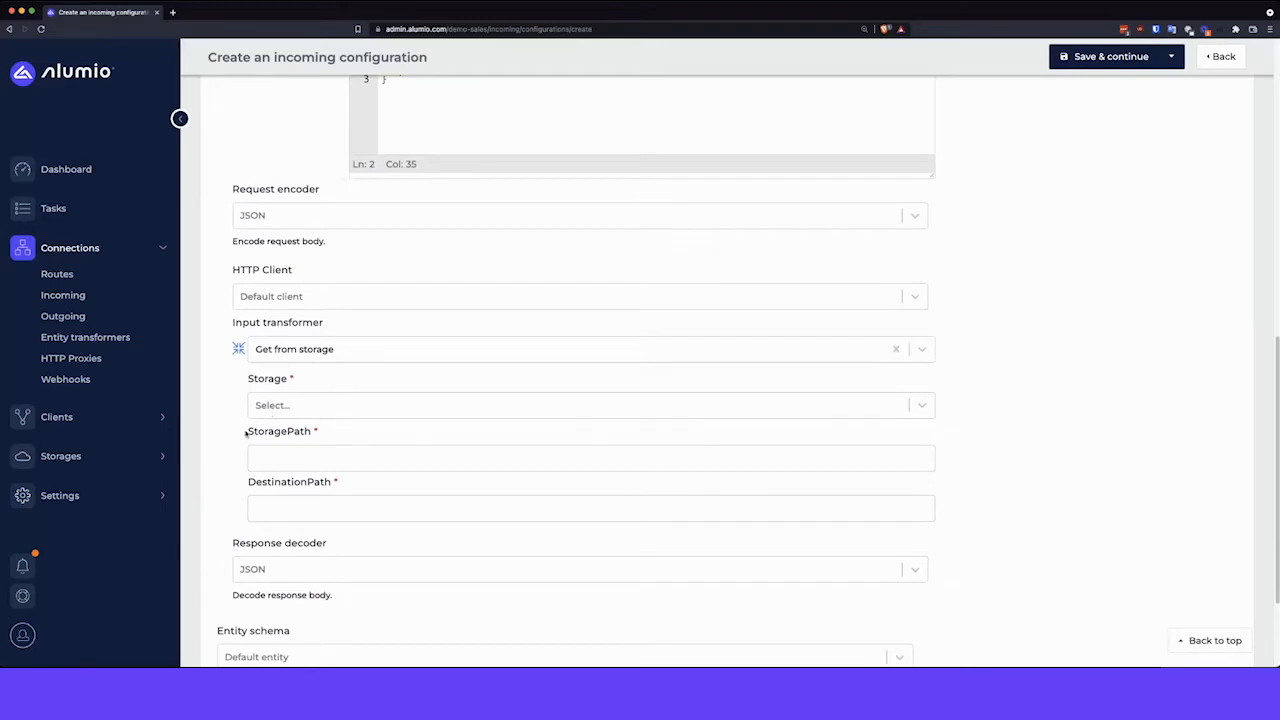
pyautogui.moveTo(247, 433); pyautogui.dragTo(307, 432)
pyautogui.moveTo(249, 485); pyautogui.dragTo(326, 487)
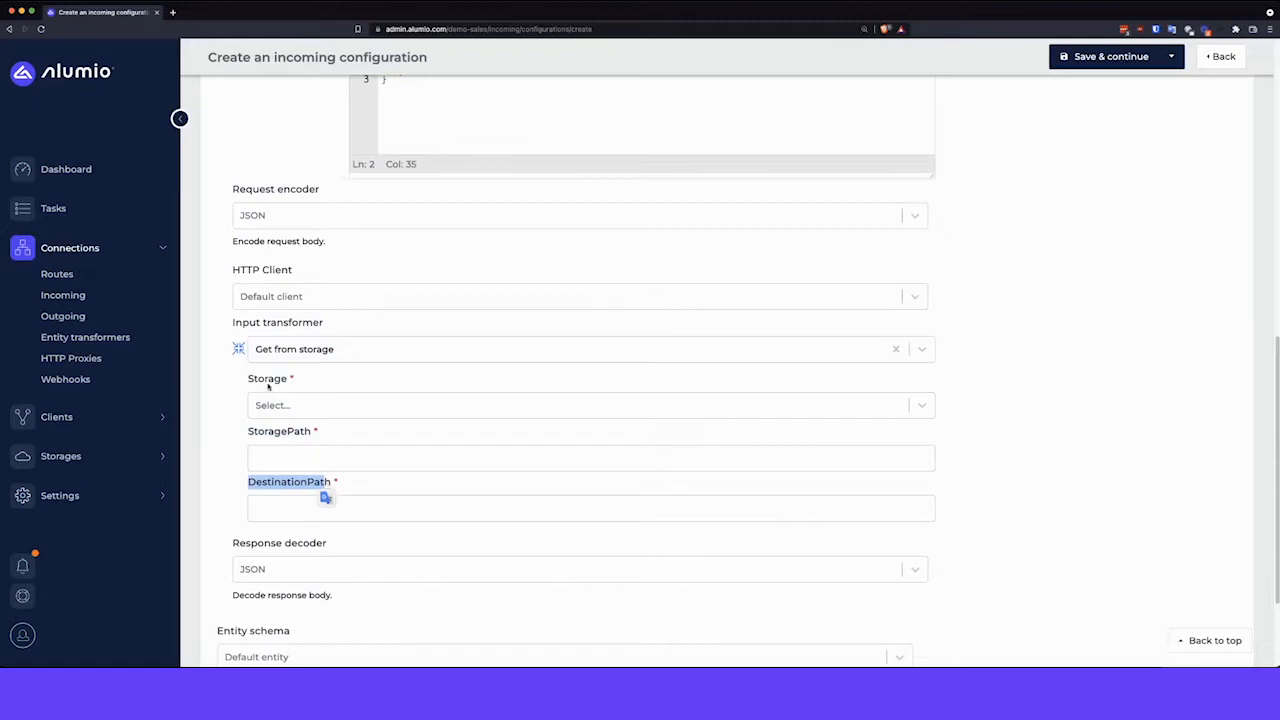
# Step: Open the storages overview in a separate browser tab and start a new storage named "Product Date Tracker"
pyautogui.click(95, 457)
pyautogui.keyDown('super'); pyautogui.click(78, 373); pyautogui.keyUp('super')
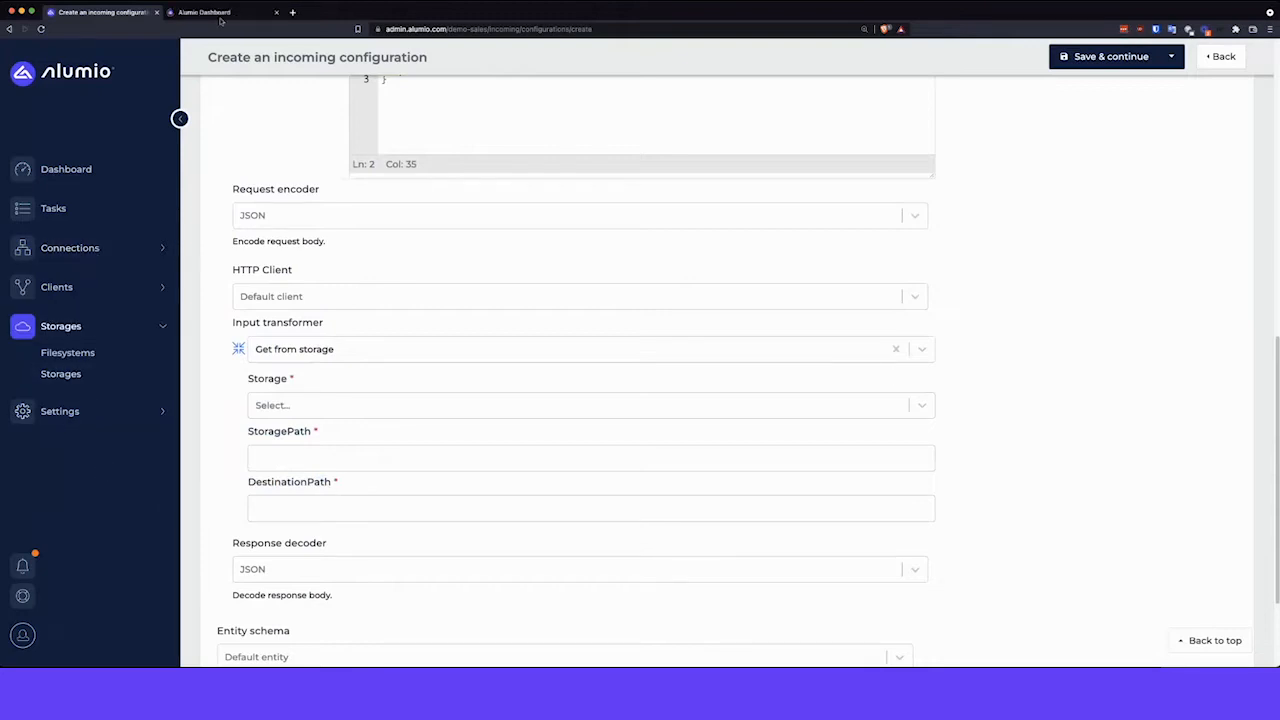
pyautogui.click(217, 13)
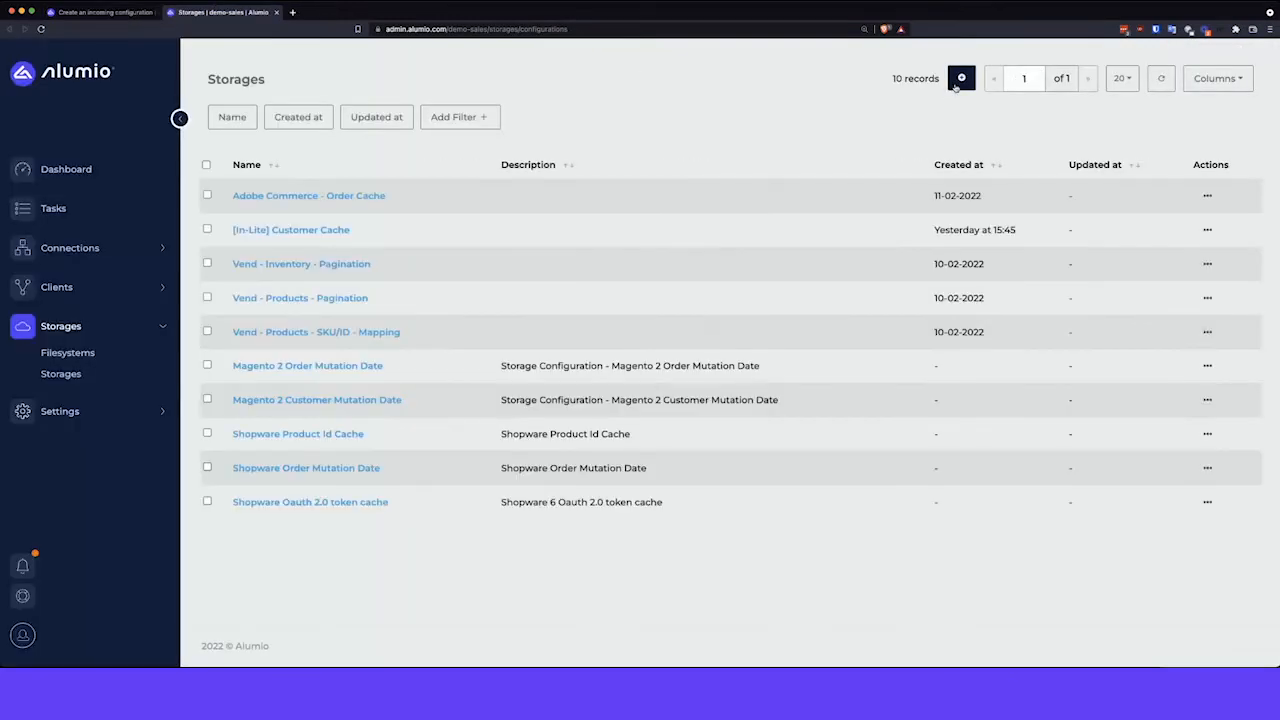
pyautogui.click(961, 78)
pyautogui.click(307, 162)
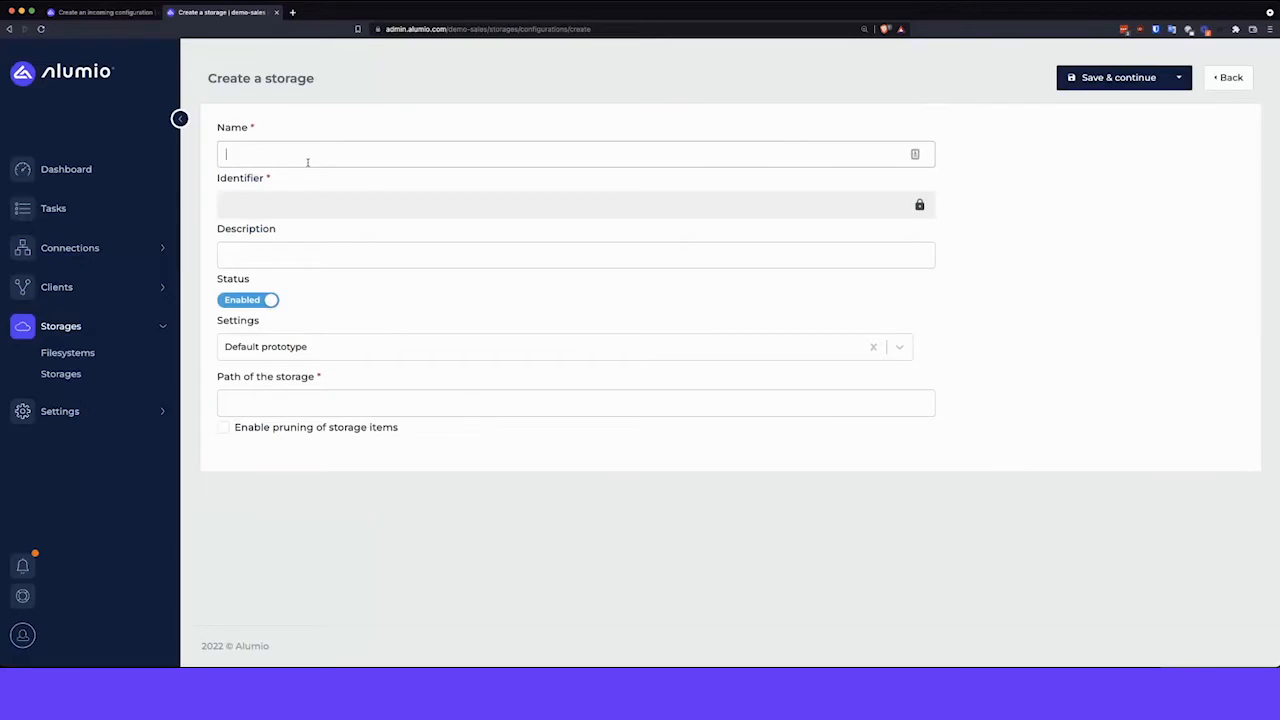
pyautogui.write('Product Date Tracker')
# Step: Copy the identifier product-date-tracker into the path of the storage and save the new storage
pyautogui.tripleClick(292, 204)
pyautogui.press('super+c')
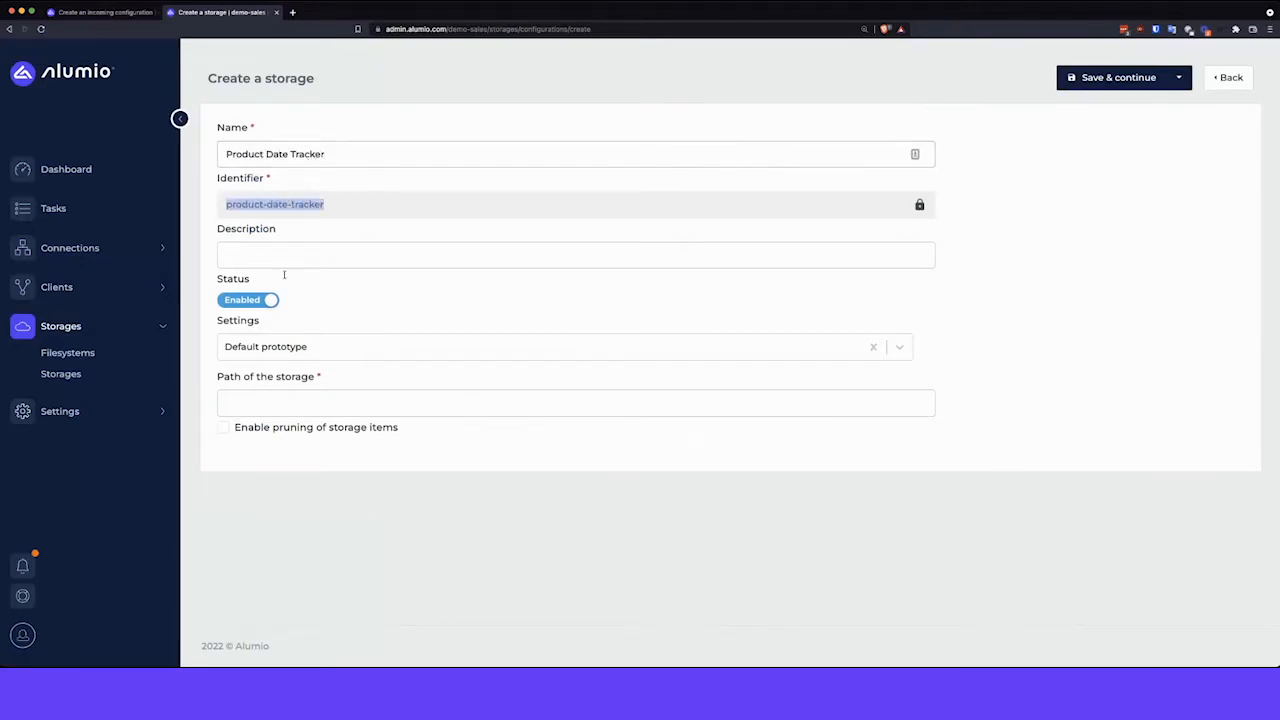
pyautogui.click(255, 404)
pyautogui.press('super+v')
pyautogui.press('Return')
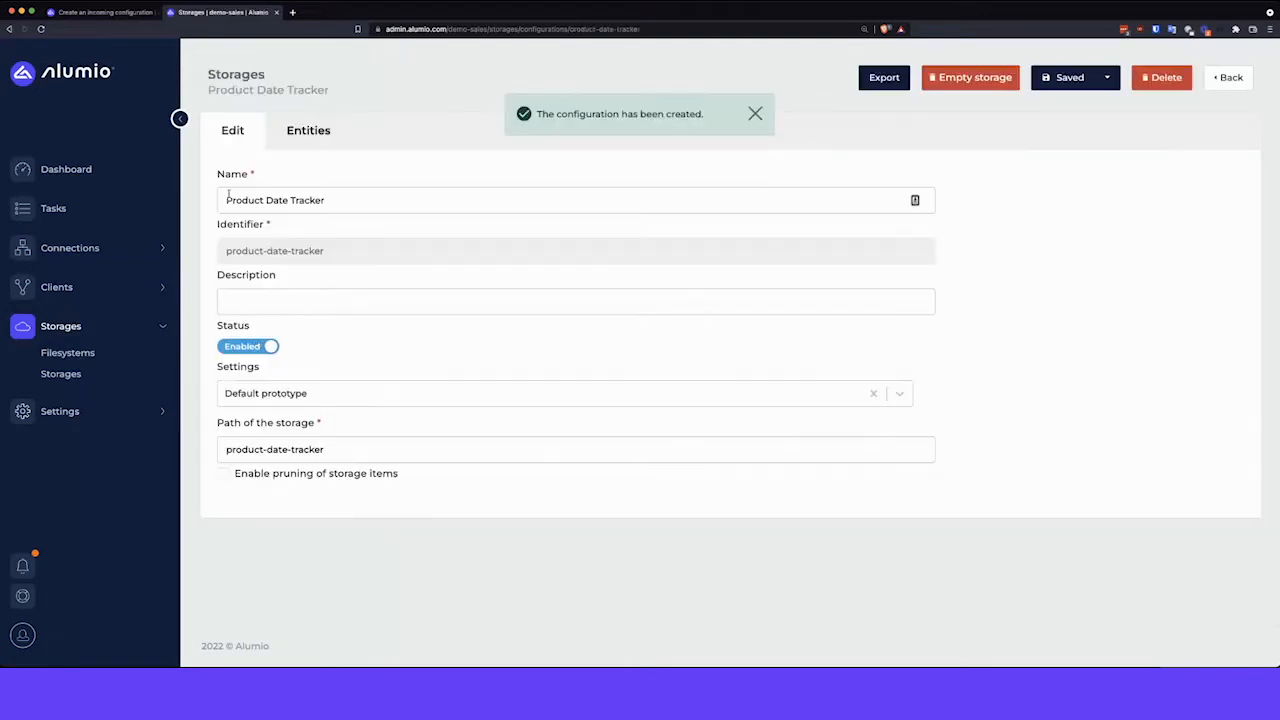
# Step: Back in the incoming configuration, select the Product Date Tracker storage for the input transformer, with fromDate as both storage path and destination path
pyautogui.click(72, 13)
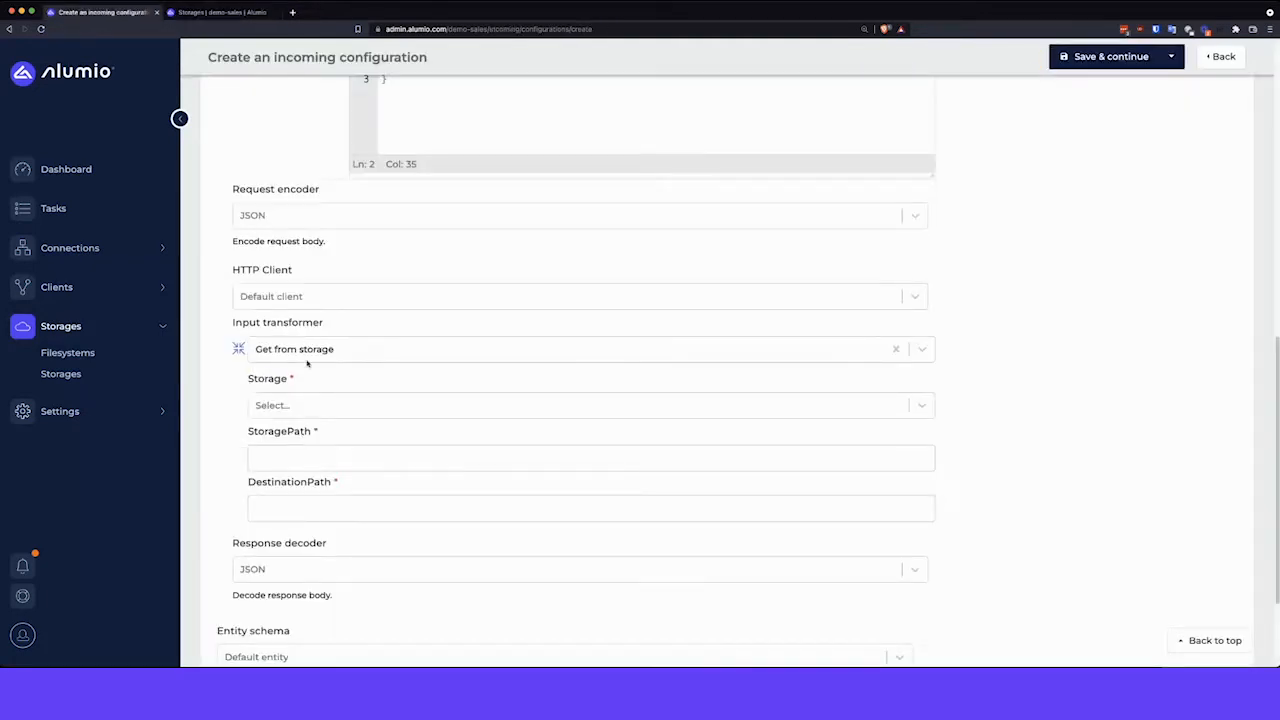
pyautogui.click(295, 408)
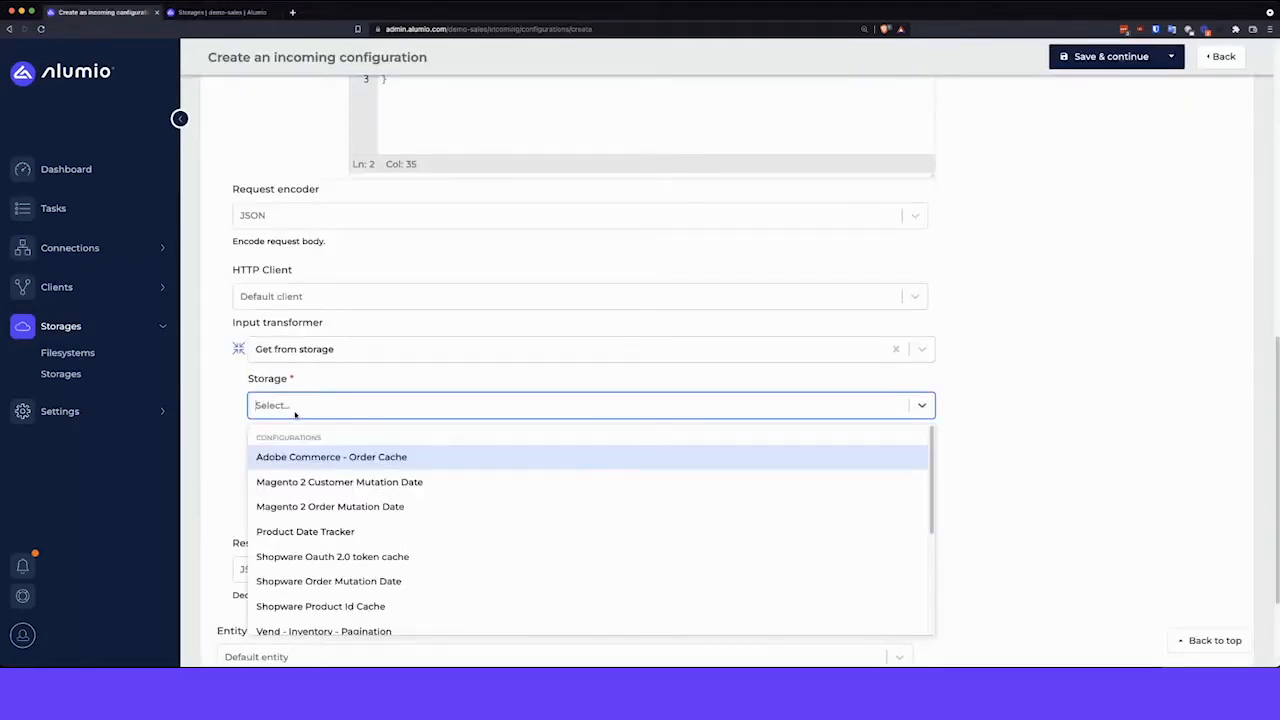
pyautogui.click(304, 537)
pyautogui.click(300, 474)
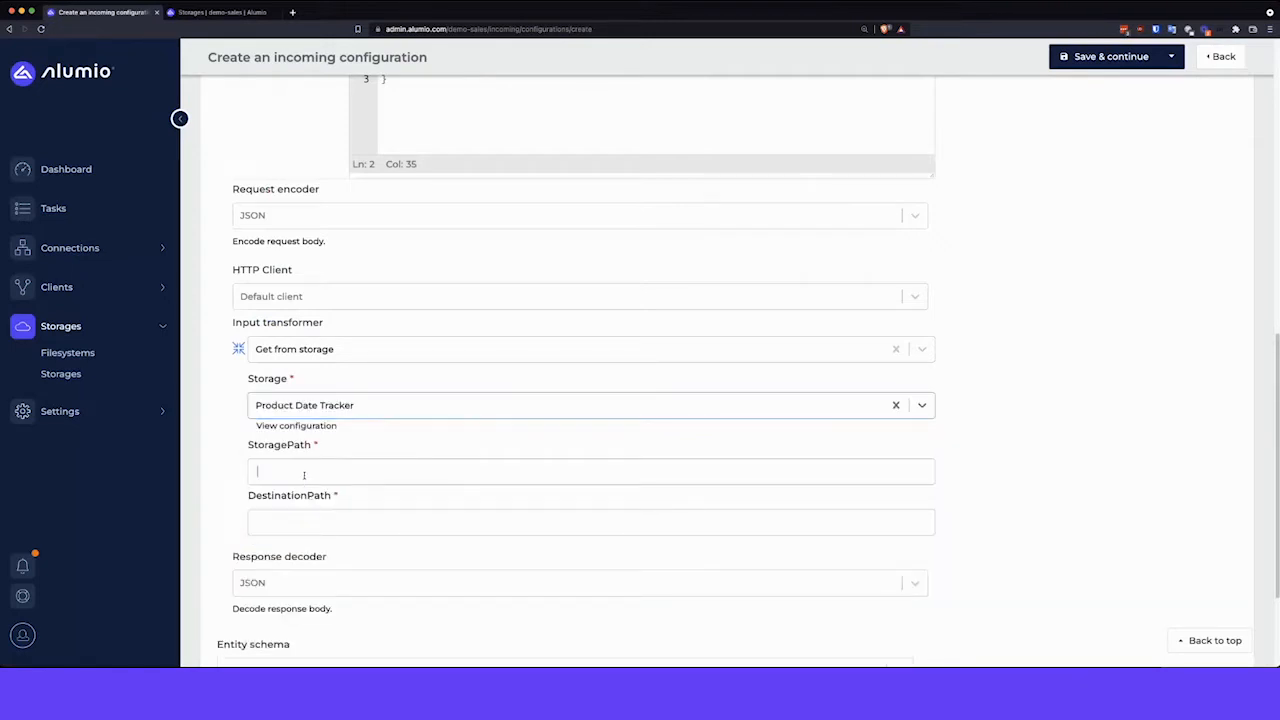
pyautogui.write('from')
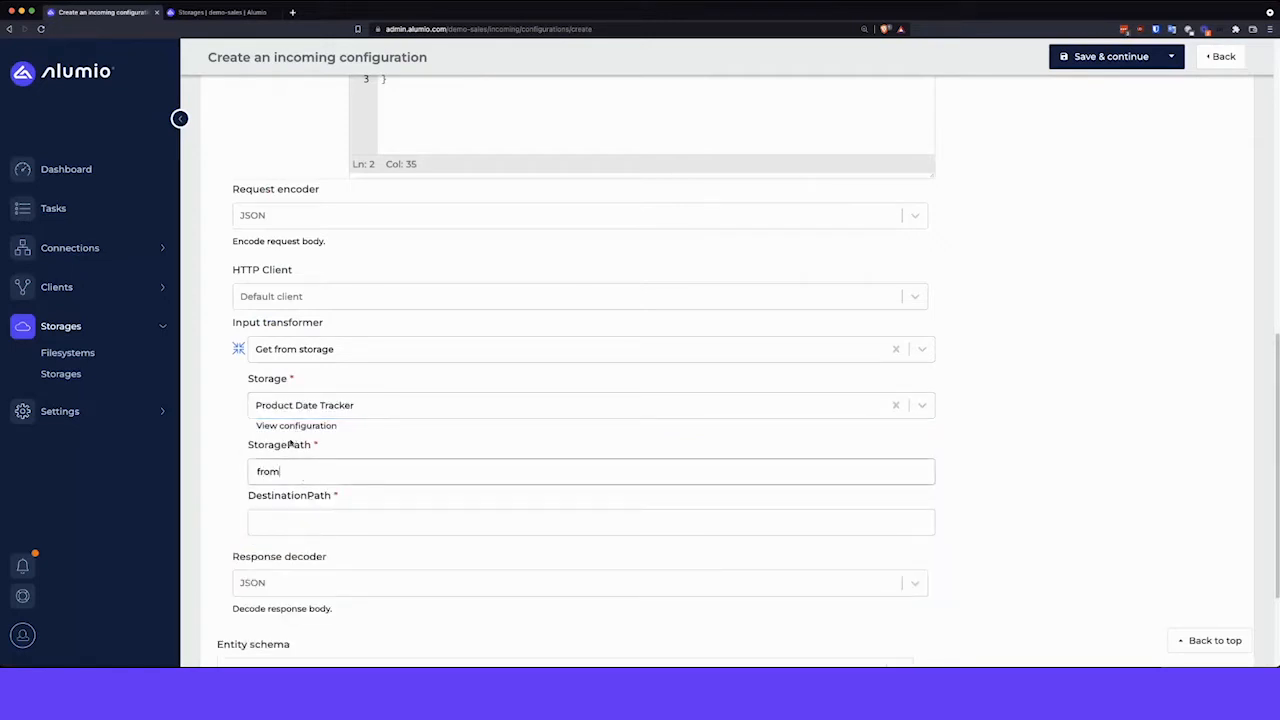
pyautogui.write('Date')
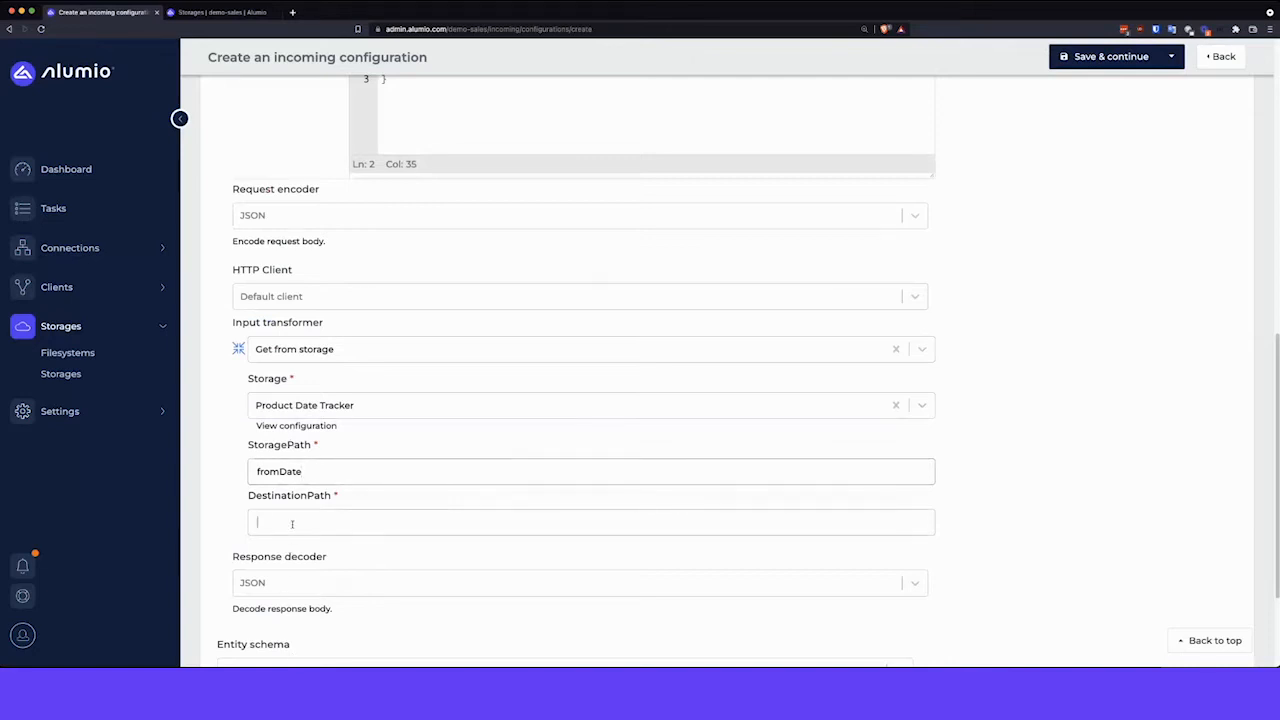
pyautogui.write('fromDate')
pyautogui.moveTo(253, 471); pyautogui.dragTo(317, 470)
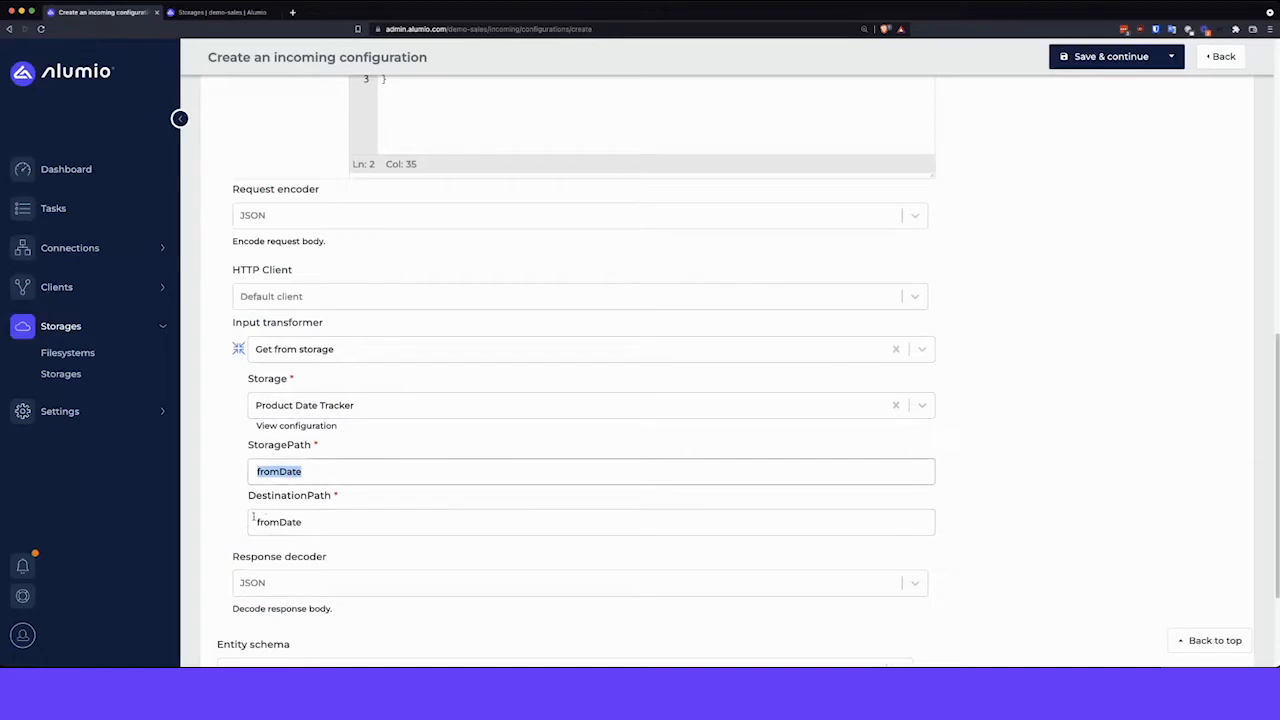
pyautogui.moveTo(253, 520); pyautogui.dragTo(296, 516)
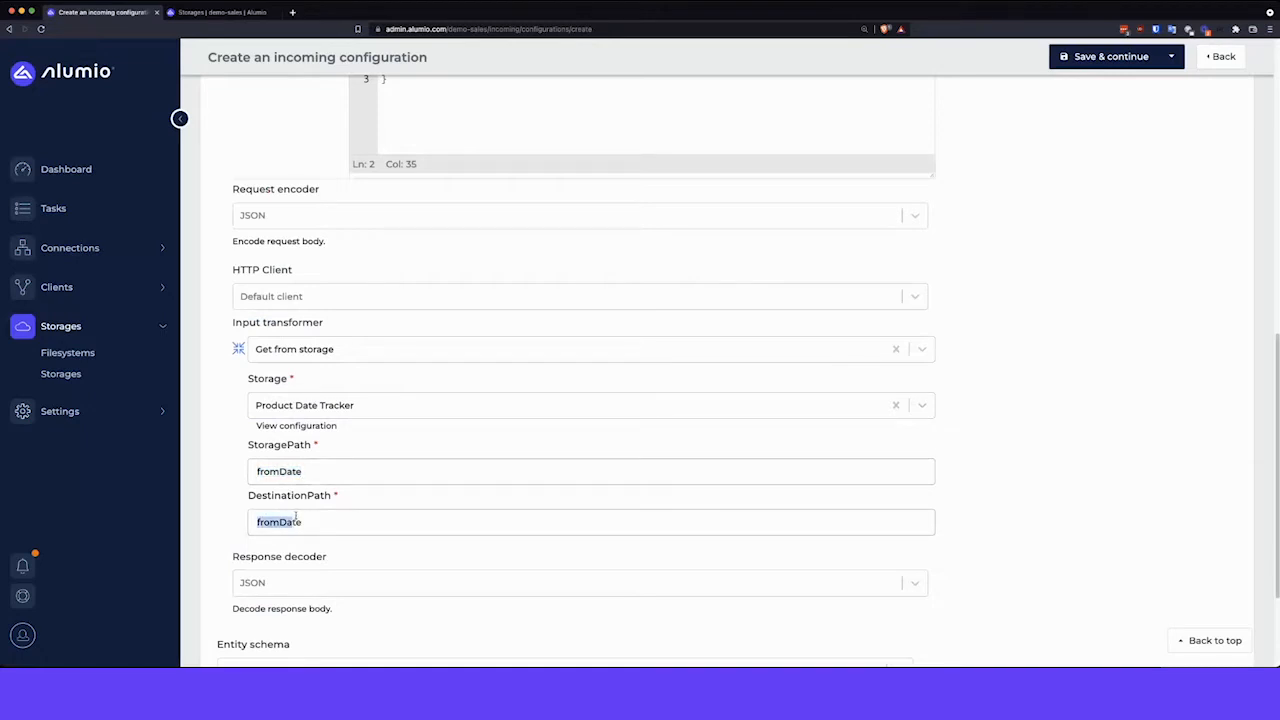
pyautogui.moveTo(296, 516); pyautogui.dragTo(302, 516)
# Step: Replace the fixed date in the request parameters with the placeholder &{fromDate}, matching the transformer's destination path
pyautogui.scroll(2, 306, 518)
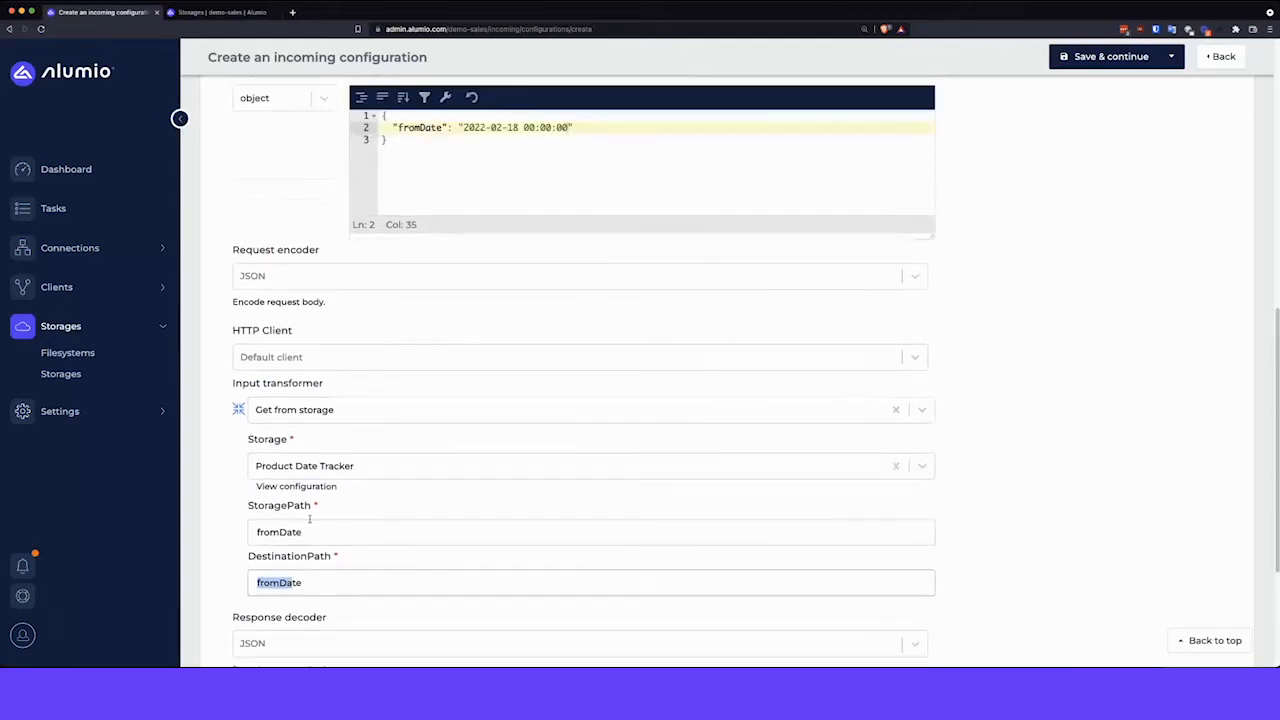
pyautogui.moveTo(463, 142); pyautogui.dragTo(567, 143)
pyautogui.press('BackSpace')
pyautogui.write('&{}')
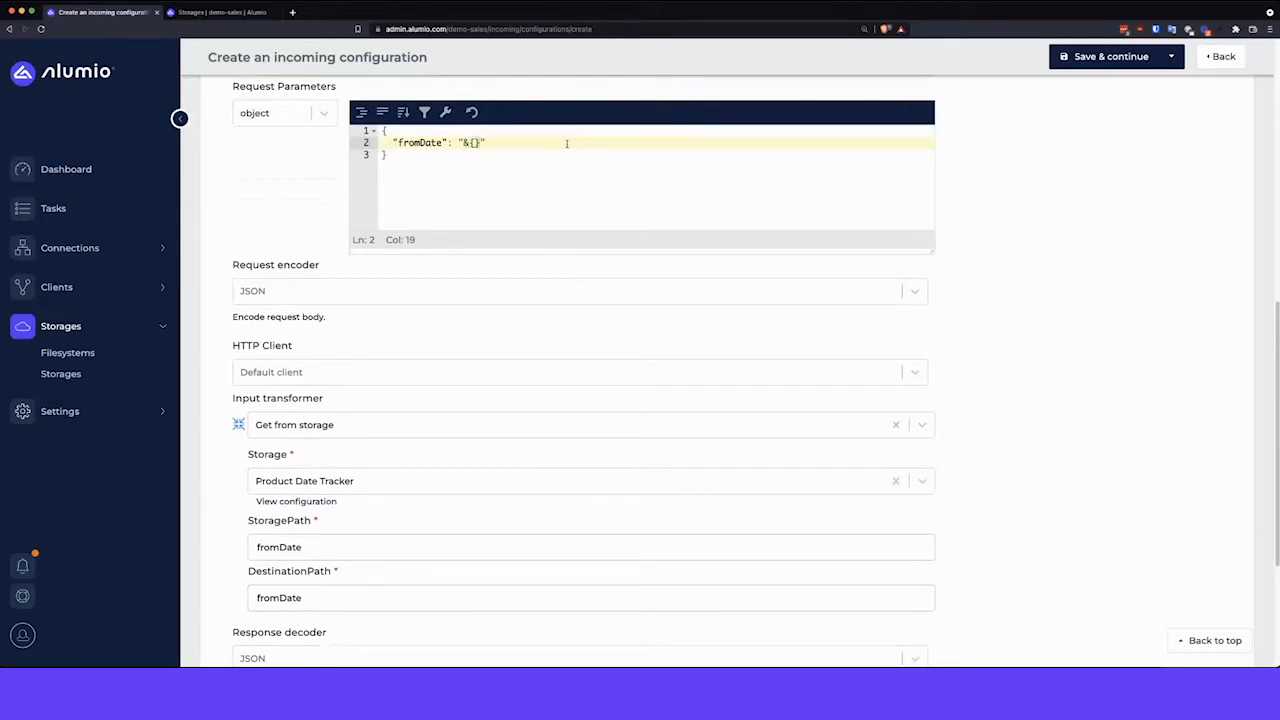
pyautogui.press('Left')
pyautogui.write('fromDate')
pyautogui.moveTo(302, 598); pyautogui.dragTo(250, 598)
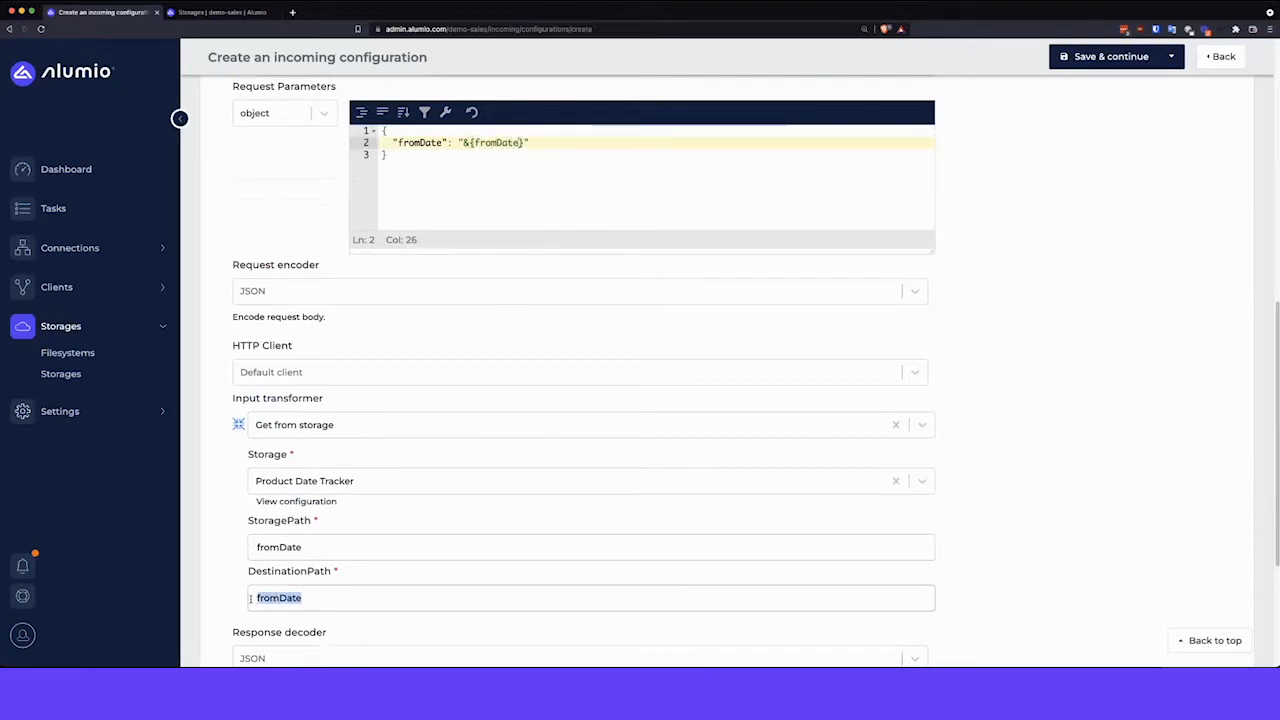
# Step: Change the input transformer's destination path to storedDate and update the request parameter placeholder to &{storedDate}
pyautogui.write('storedDat')
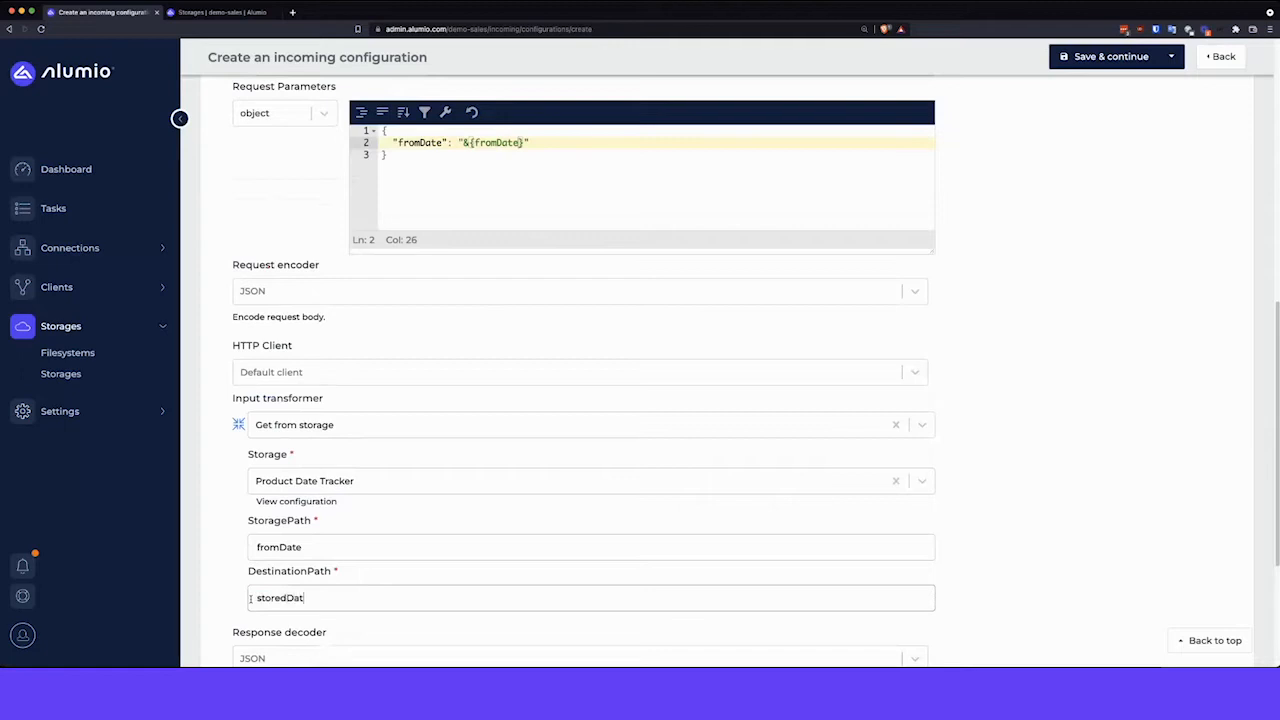
pyautogui.write('e')
pyautogui.doubleClick(250, 598)
pyautogui.doubleClick(492, 142)
pyautogui.hotkey('ctrl', 'v')
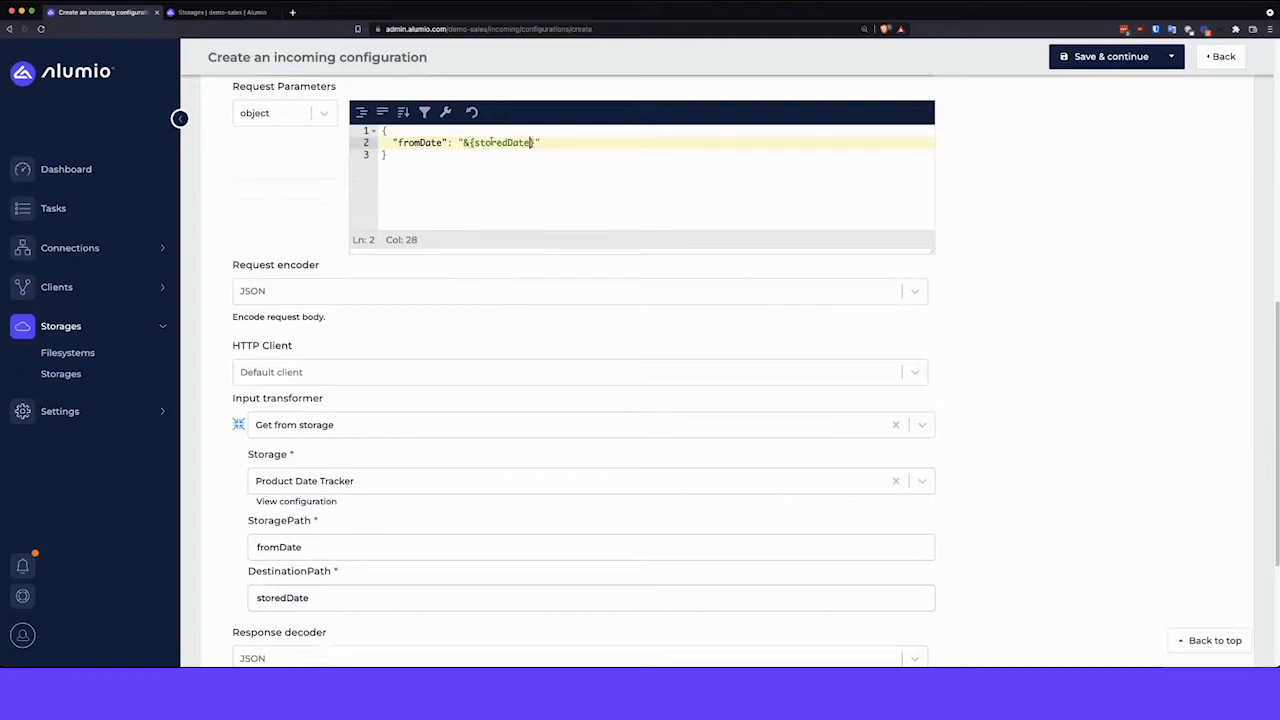
# Step: Save the new incoming configuration and run it
pyautogui.scroll(1, 510, 134)
pyautogui.scroll(3, 510, 134)
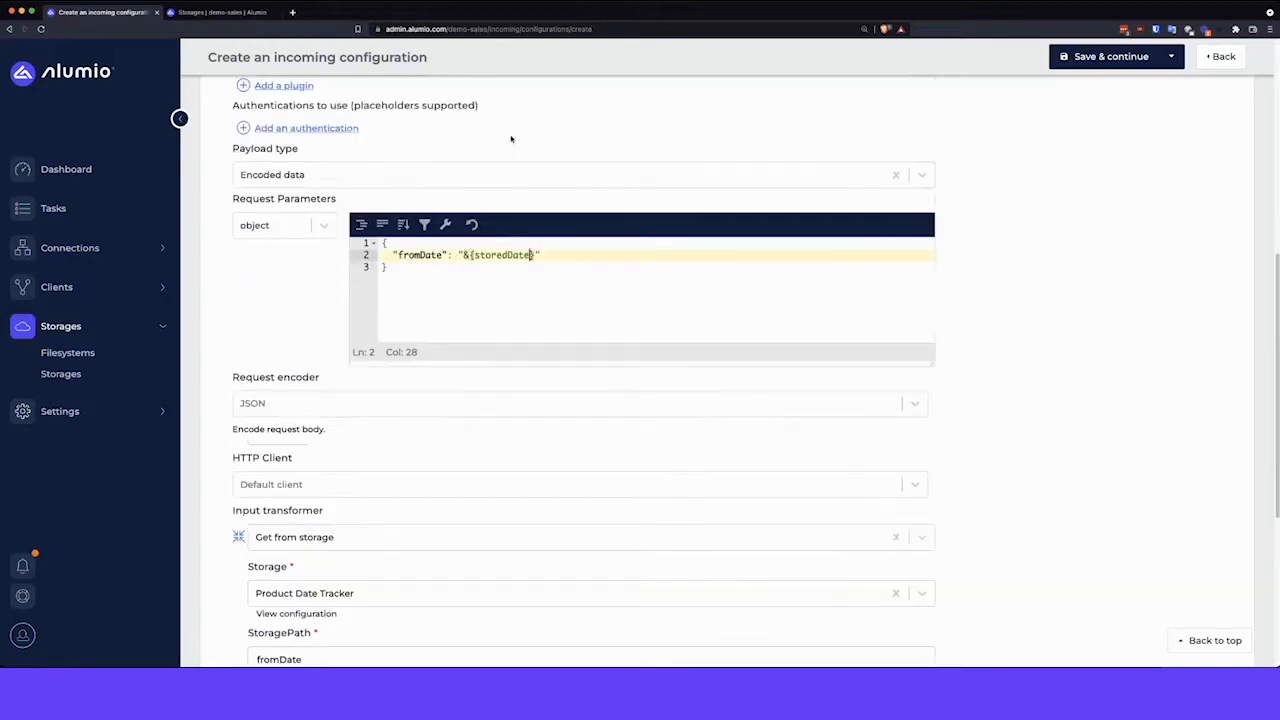
pyautogui.scroll(5, 482, 160)
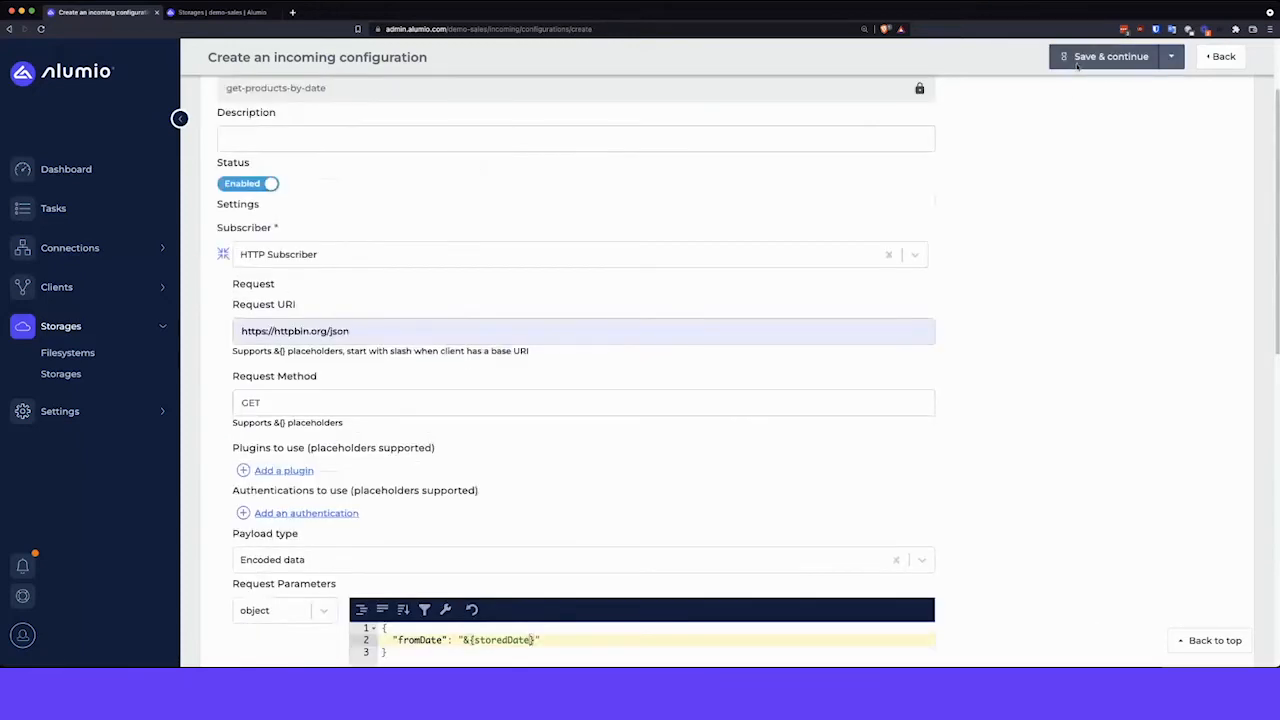
pyautogui.click(1100, 56)
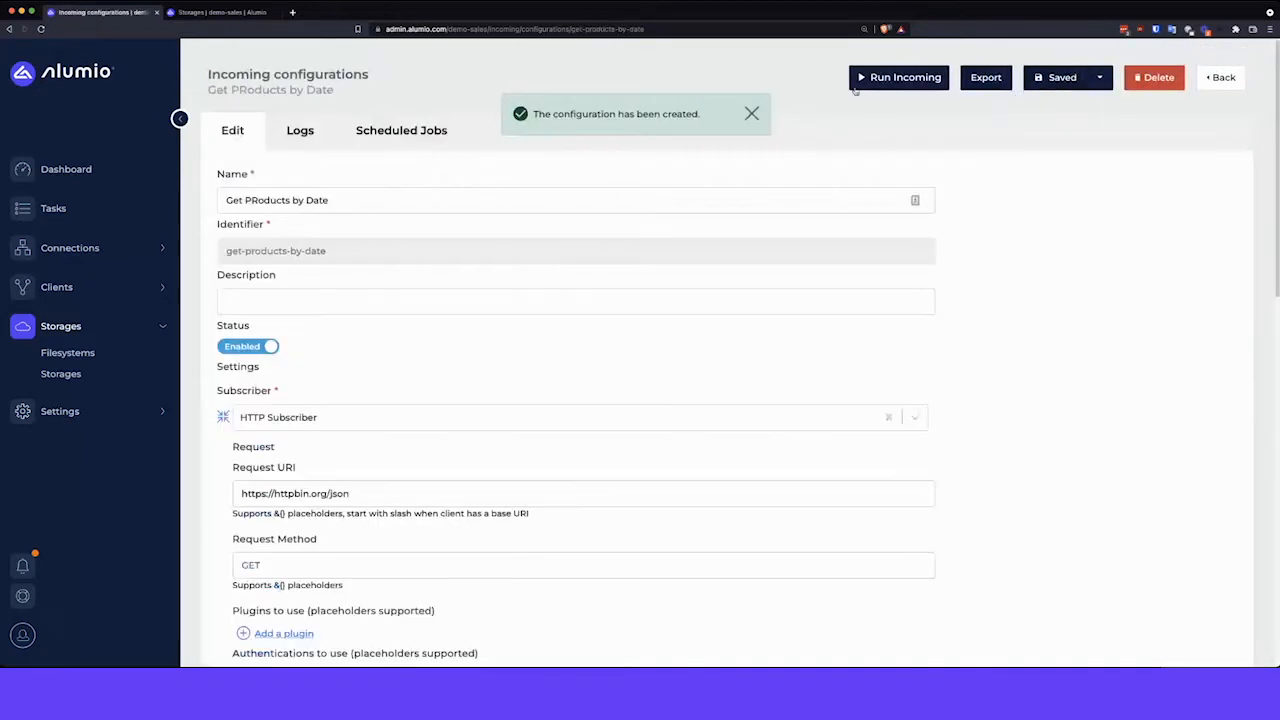
pyautogui.click(866, 84)
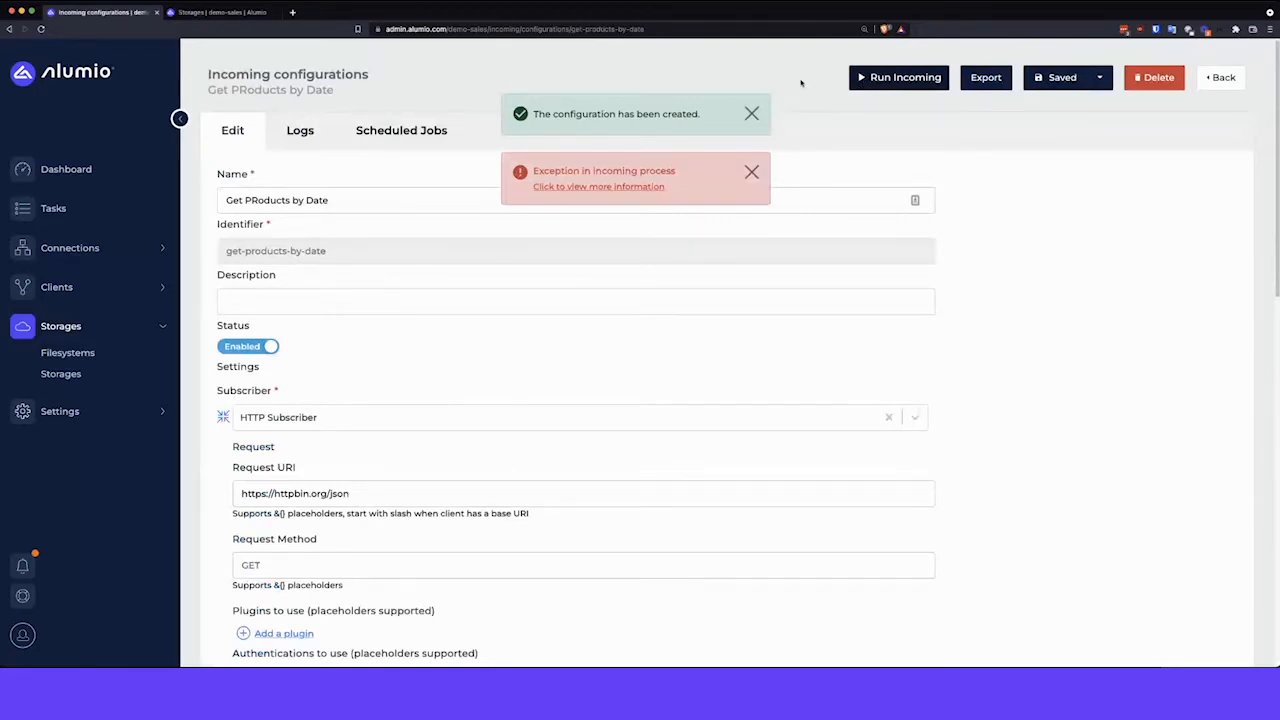
# Step: Open the details of the run's exception, examine the error entry in its logs, and close the details
pyautogui.click(751, 113)
pyautogui.click(641, 127)
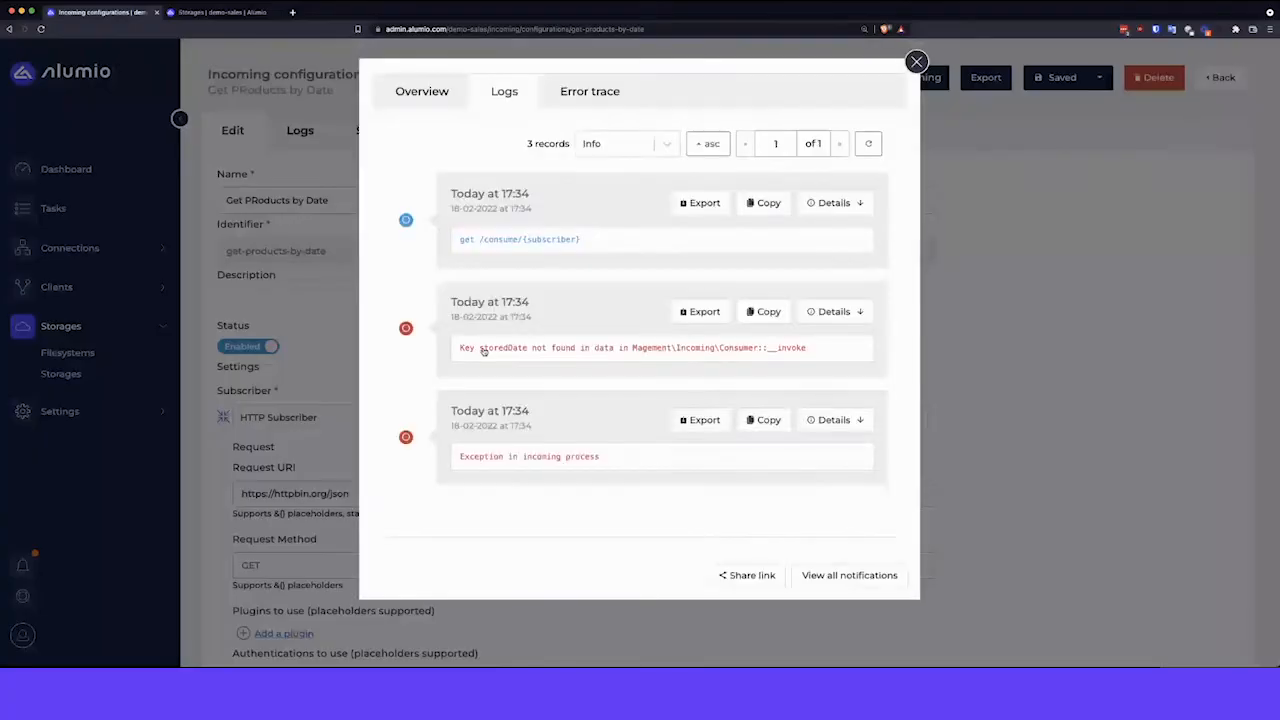
pyautogui.doubleClick(483, 350)
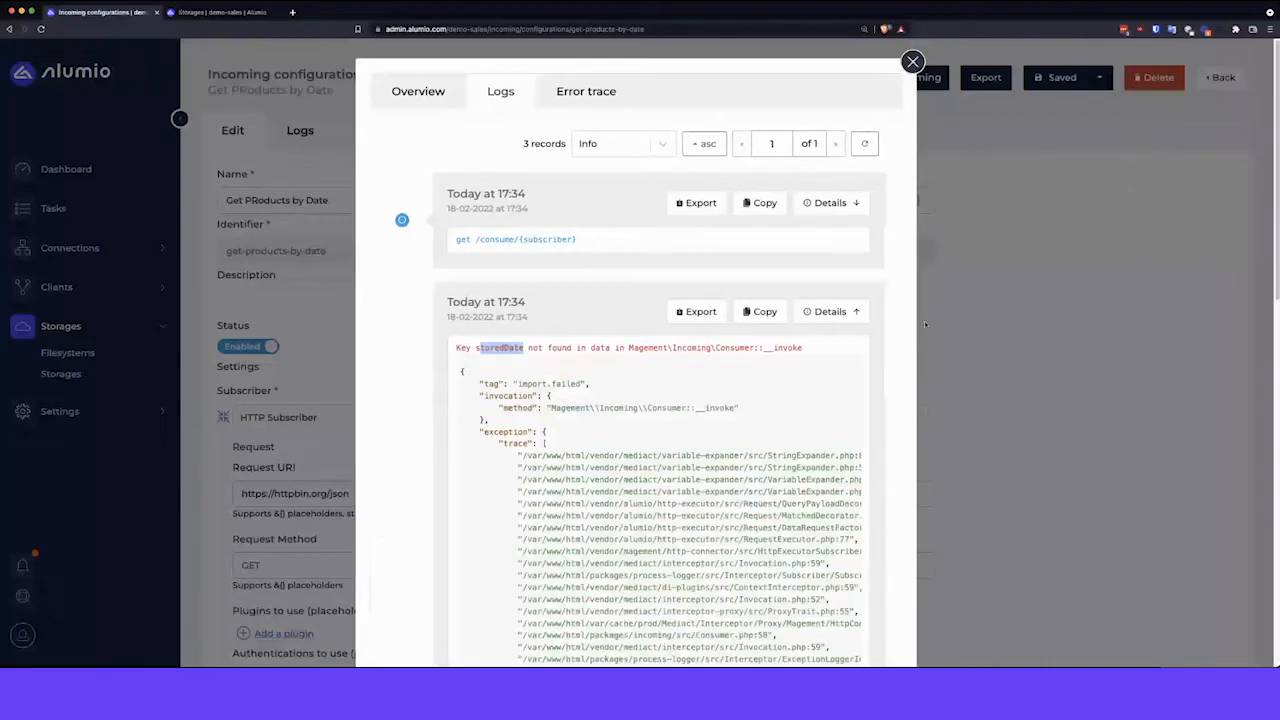
pyautogui.click(1009, 326)
pyautogui.click(1008, 322)
pyautogui.scroll(-5, 628, 441)
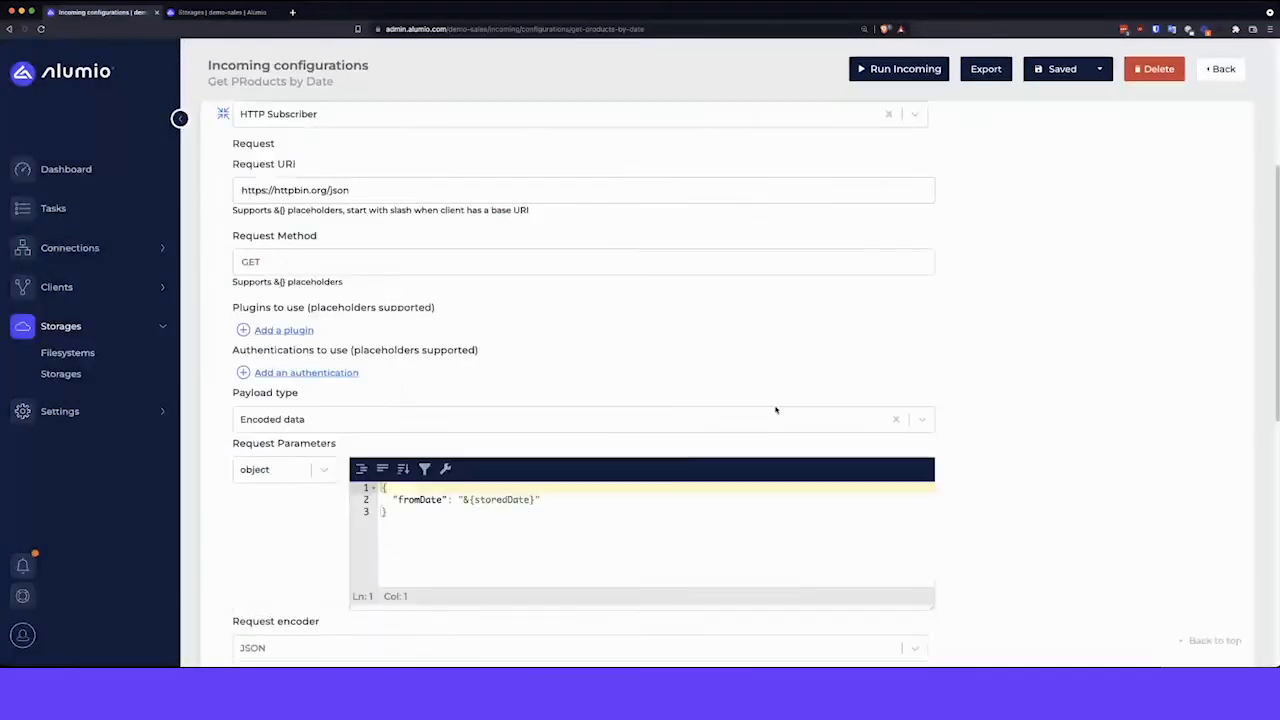
pyautogui.scroll(-5, 628, 441)
pyautogui.scroll(3, 286, 440)
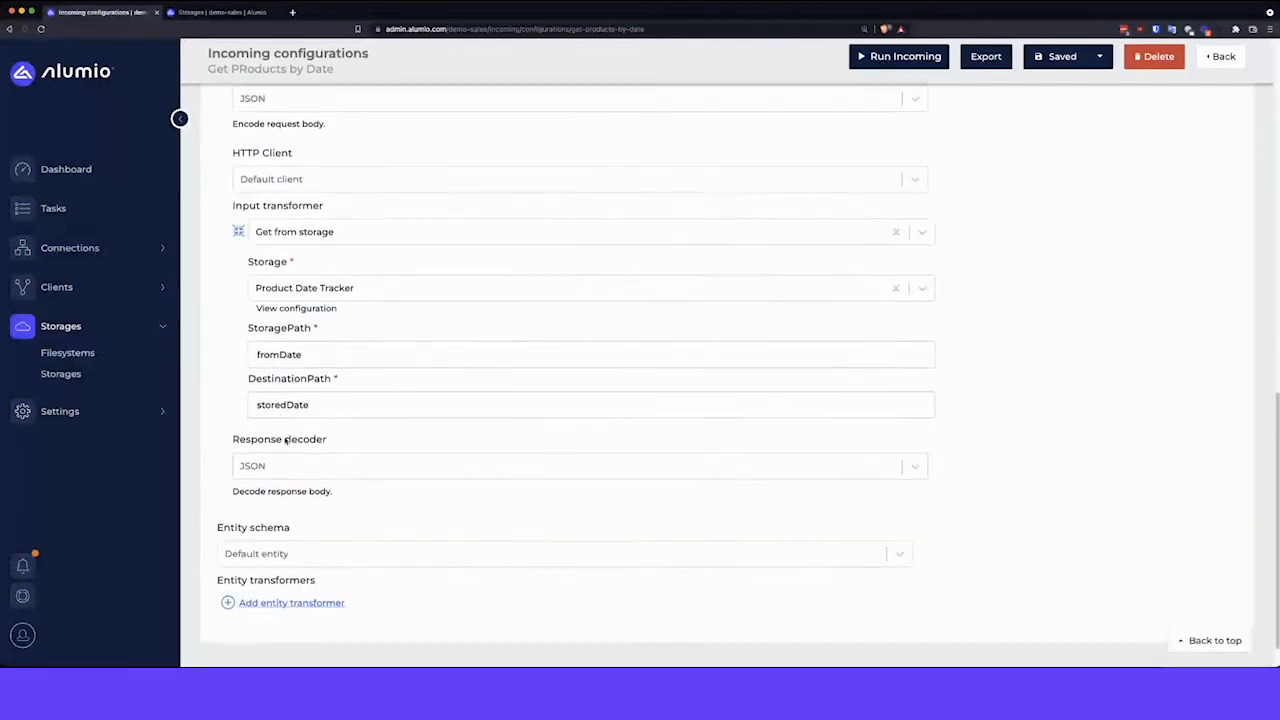
pyautogui.scroll(1, 286, 440)
pyautogui.click(530, 233)
pyautogui.write('|| ')
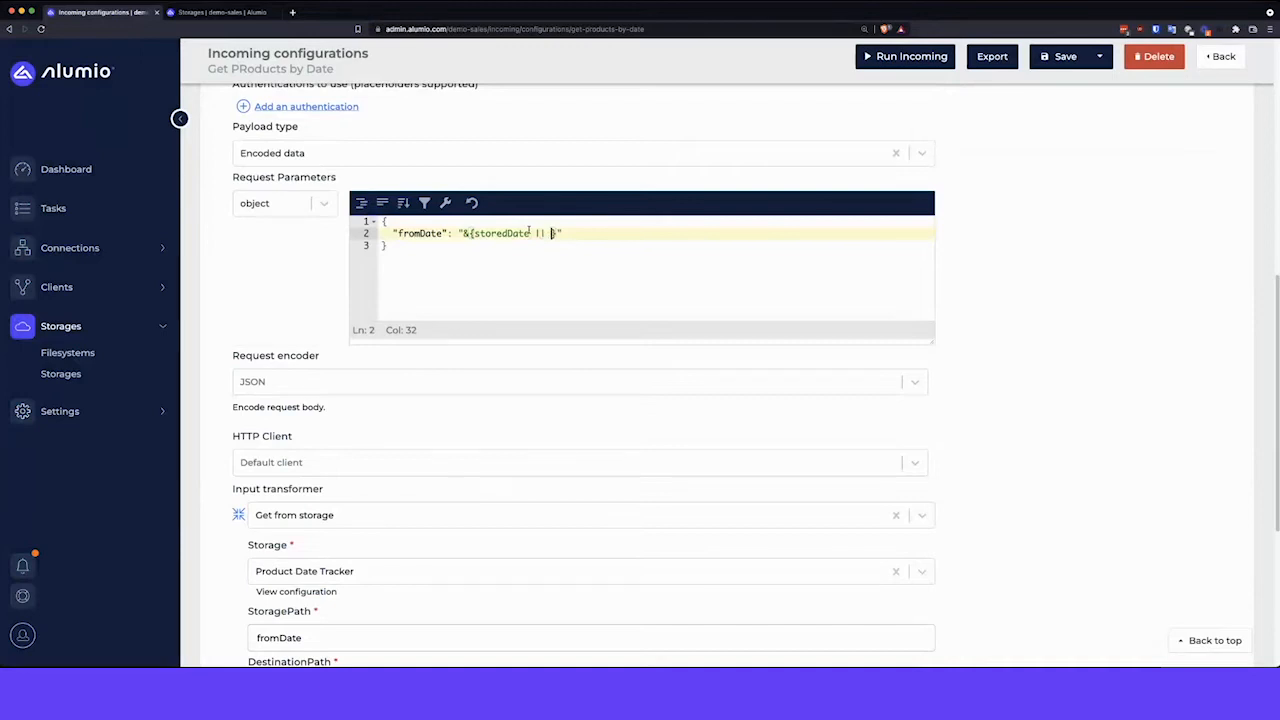
pyautogui.write('`2022-02-18 00:00:00')
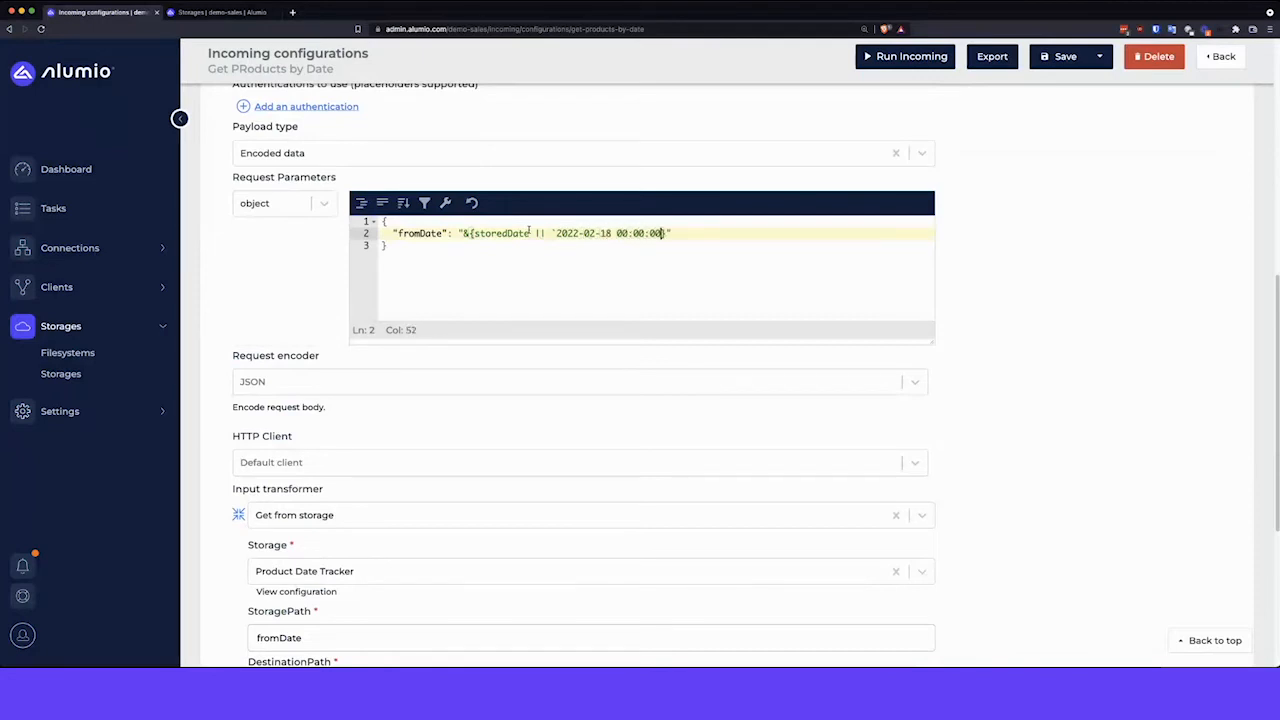
pyautogui.write('`')
pyautogui.click(1058, 54)
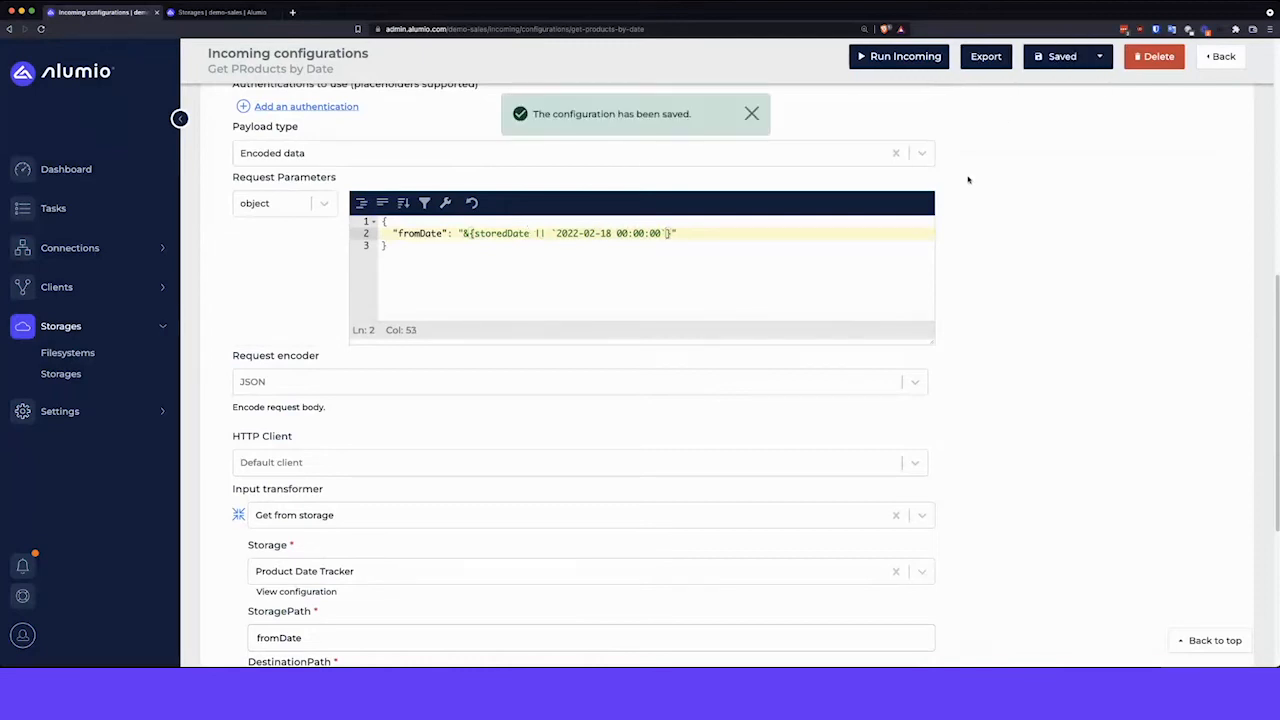
# Step: Run the incoming configuration again and load the logs of that run
pyautogui.scroll(5, 968, 180)
pyautogui.click(872, 56)
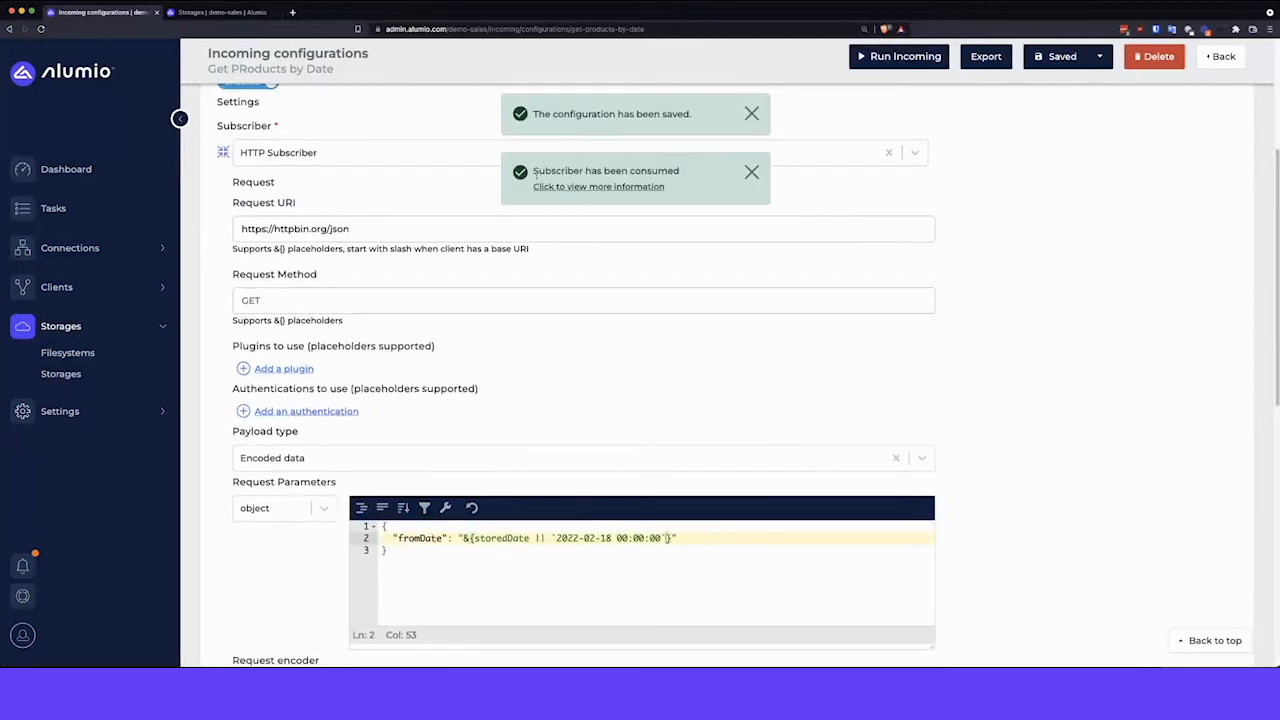
pyautogui.moveTo(535, 174); pyautogui.dragTo(676, 172)
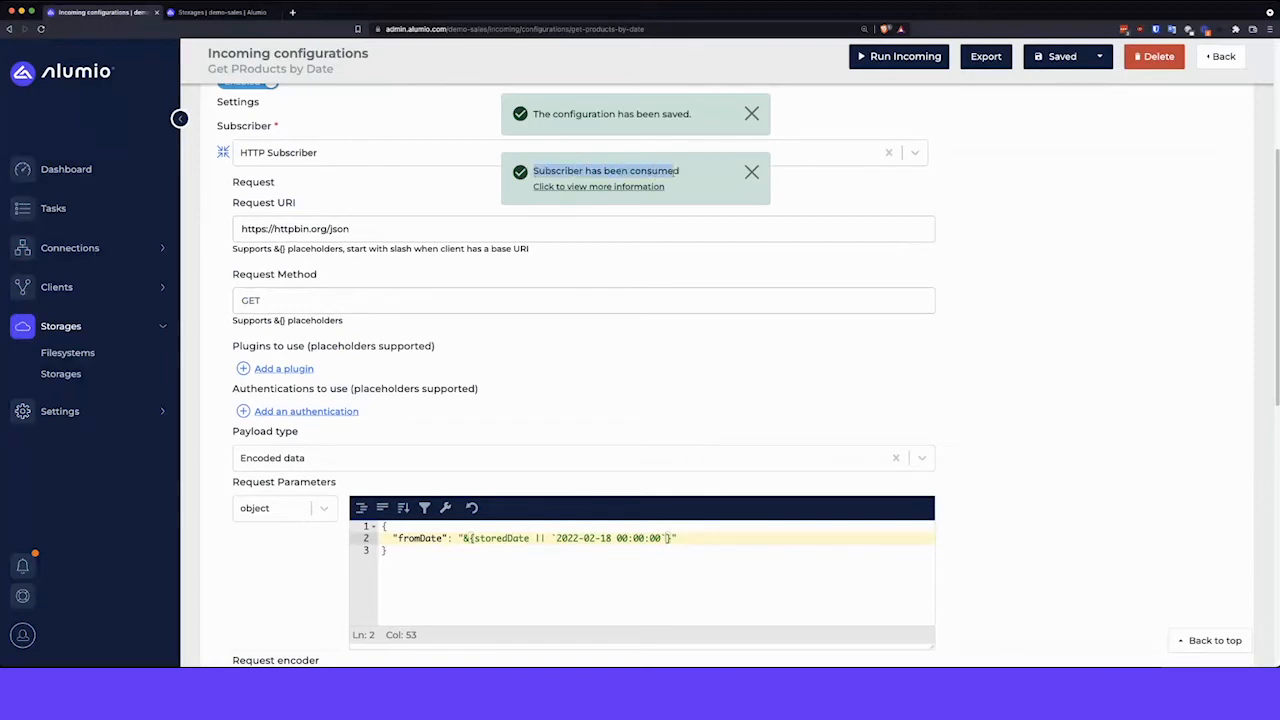
pyautogui.click(621, 187)
pyautogui.click(754, 114)
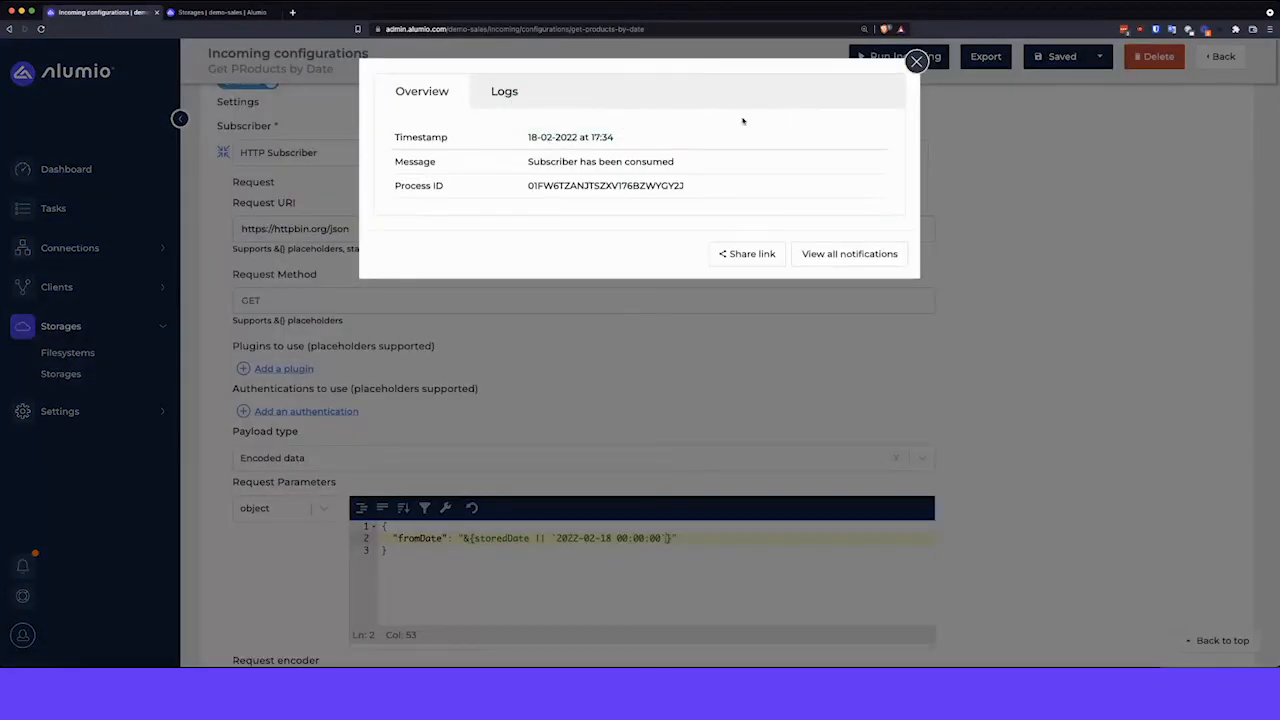
pyautogui.click(505, 95)
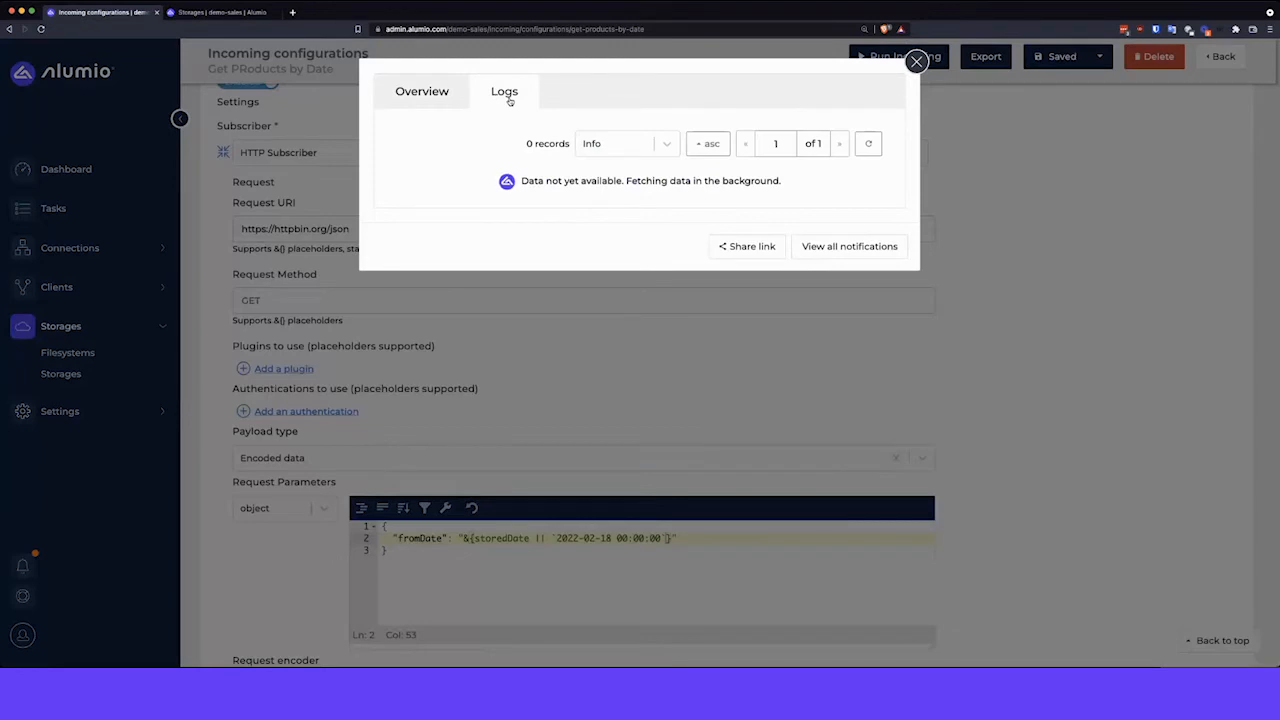
pyautogui.click(868, 143)
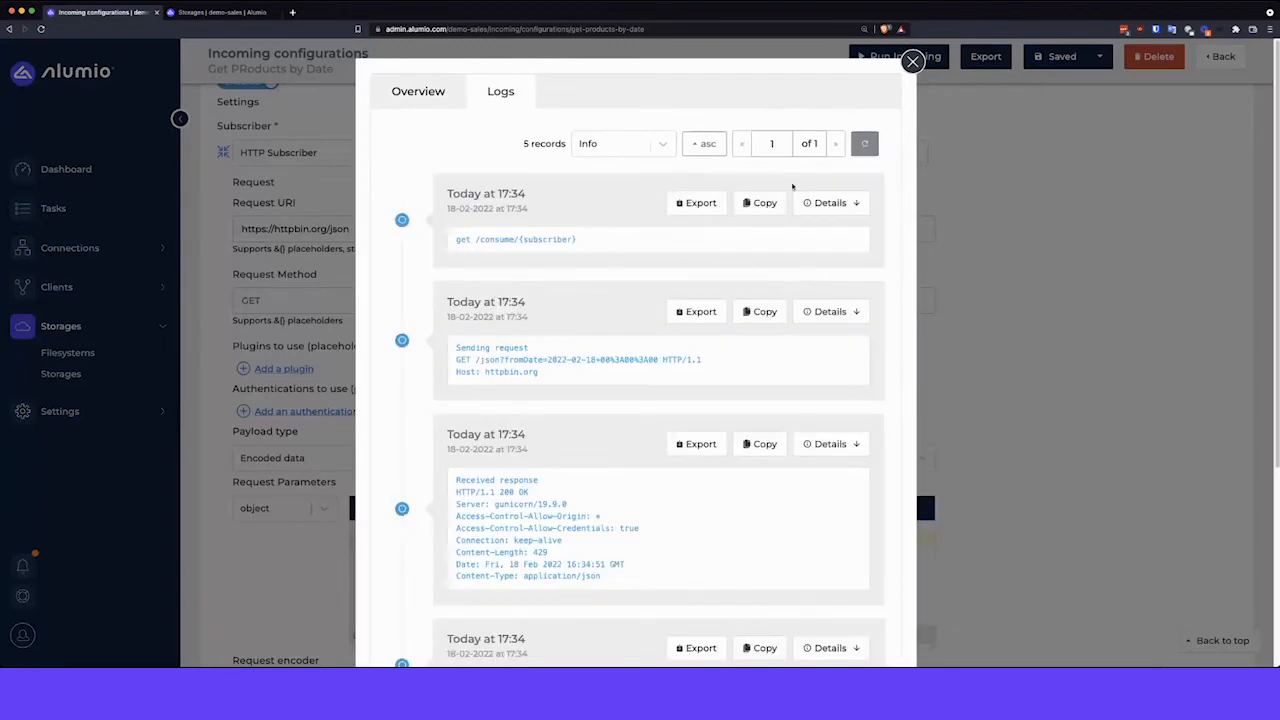
# Step: Expand the sent request's log entry, examine its fromDate value, and close the run details
pyautogui.click(561, 338)
pyautogui.moveTo(547, 341); pyautogui.dragTo(661, 344)
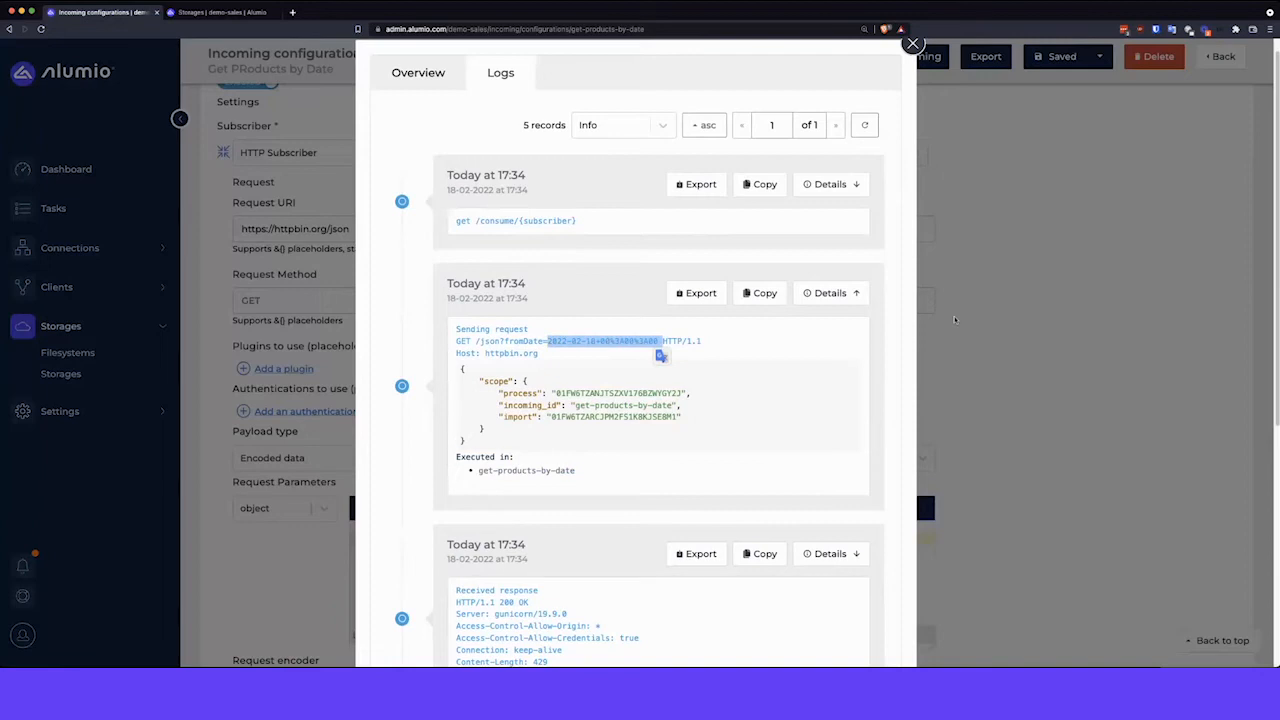
pyautogui.click(964, 316)
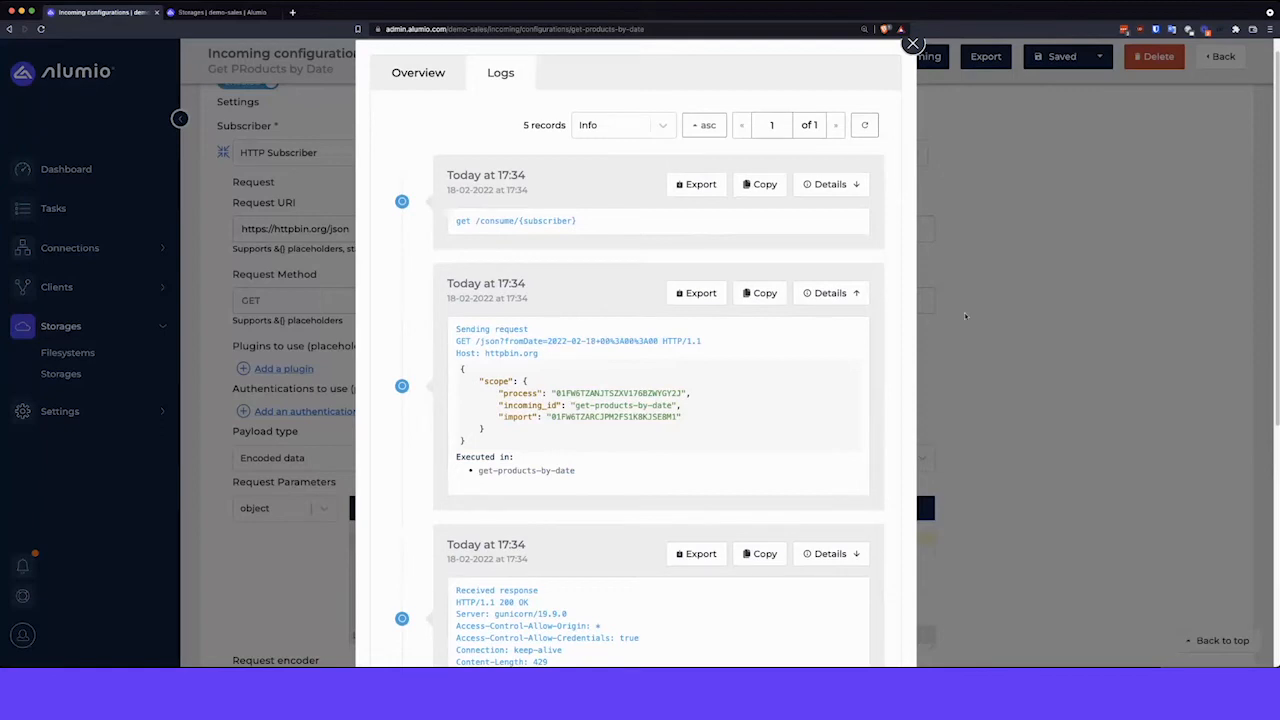
pyautogui.click(964, 314)
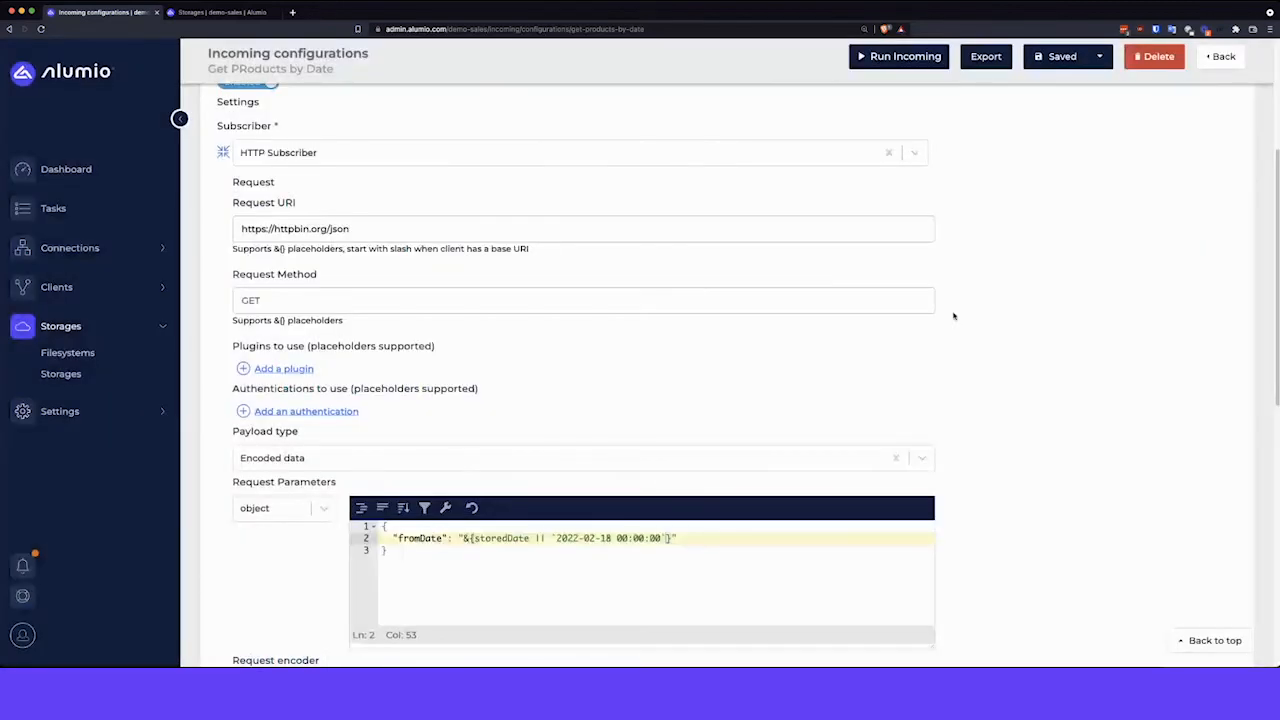
# Step: Add an entity transformer of type "Data, transform data using mappers and conditions" containing a Value setter data transformer
pyautogui.scroll(-10, 271, 573)
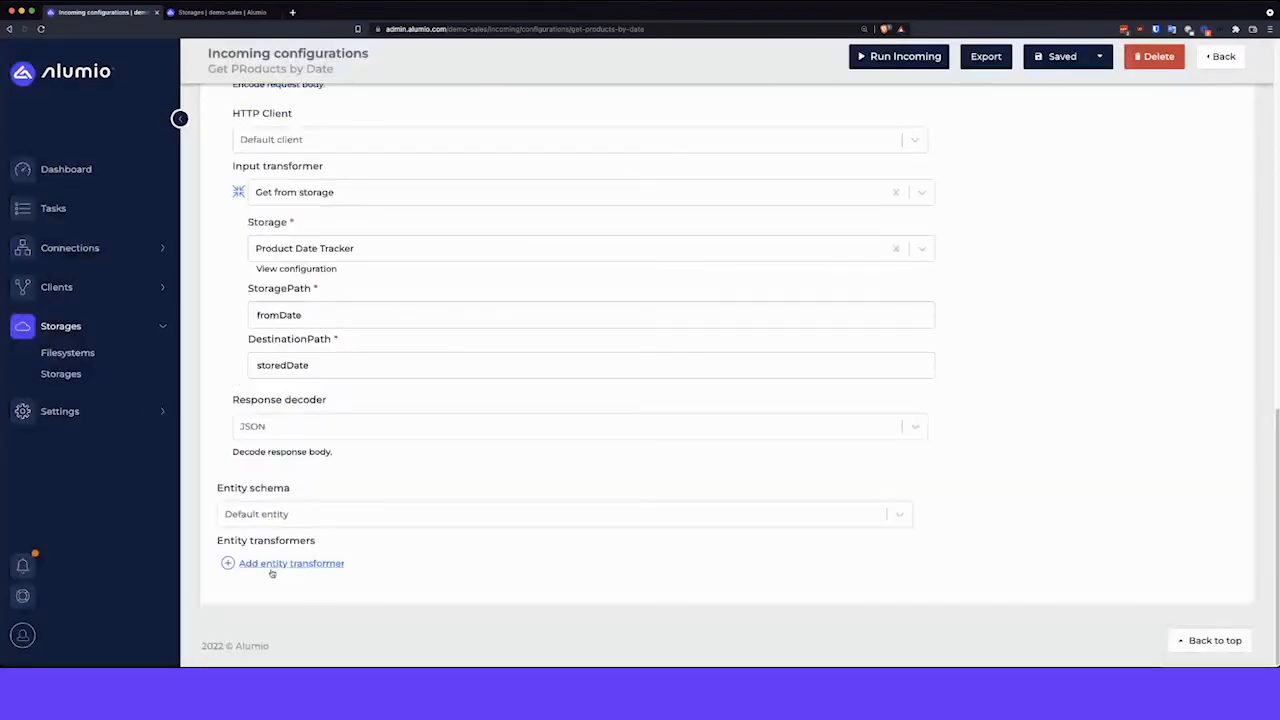
pyautogui.click(271, 572)
pyautogui.write('da')
pyautogui.click(294, 590)
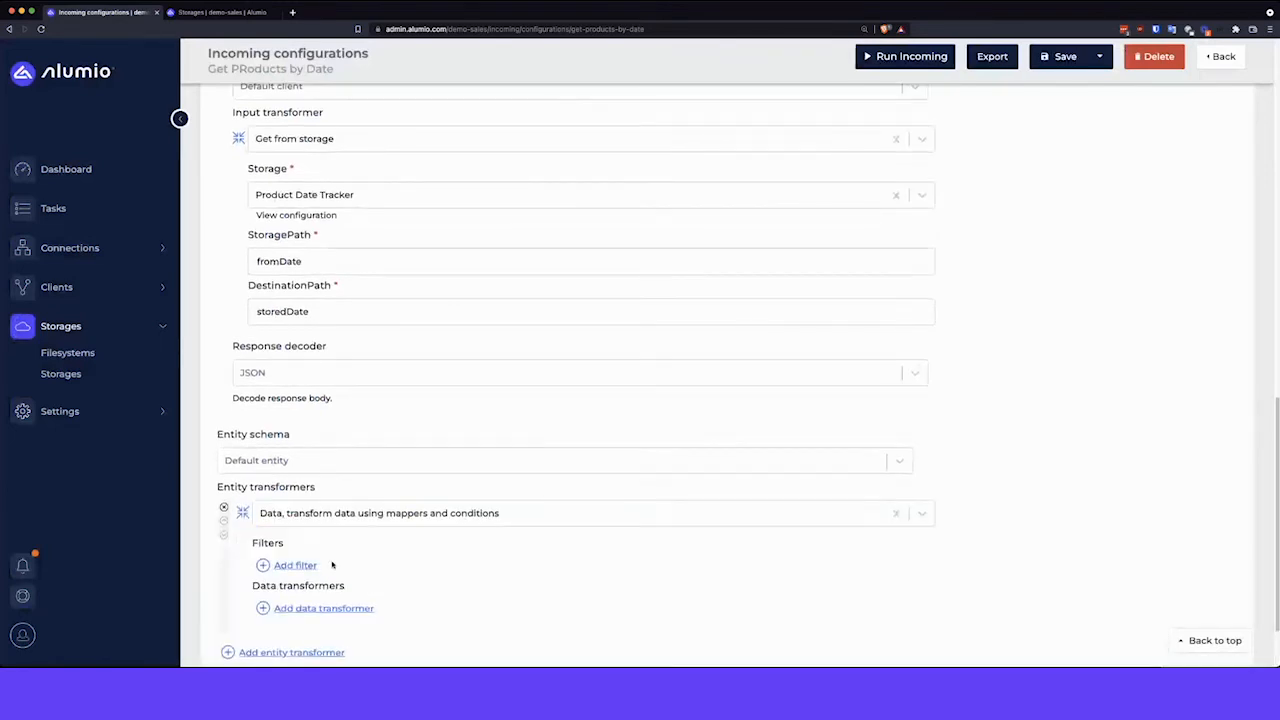
pyautogui.scroll(-2, 317, 559)
pyautogui.click(320, 538)
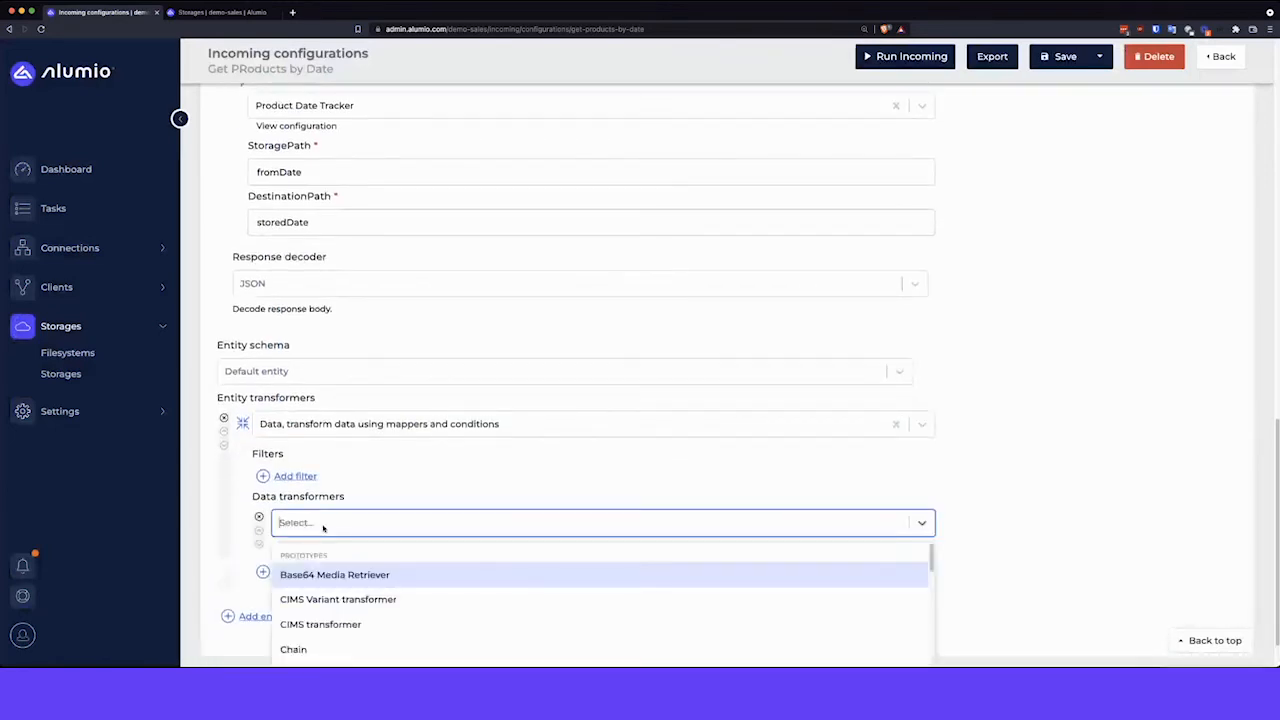
pyautogui.write('value s')
pyautogui.click(323, 524)
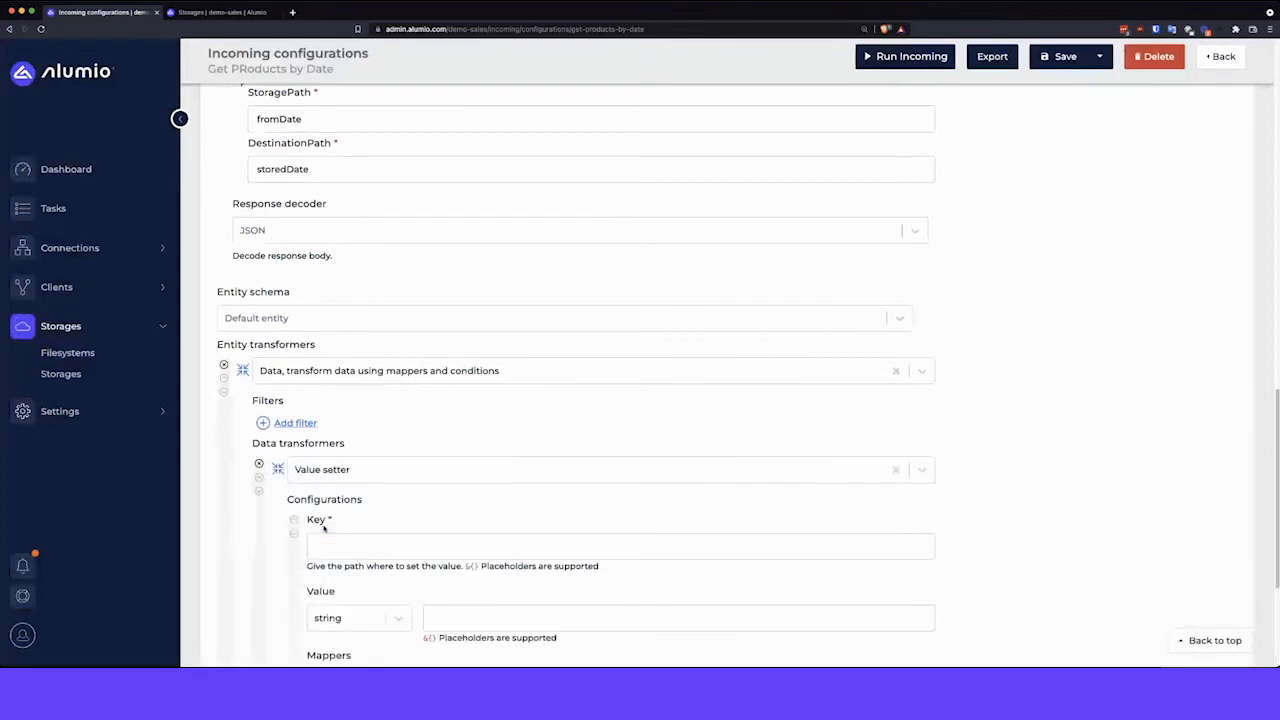
# Step: Configure the Value setter with the key currentDate and the string value now
pyautogui.scroll(-1, 332, 524)
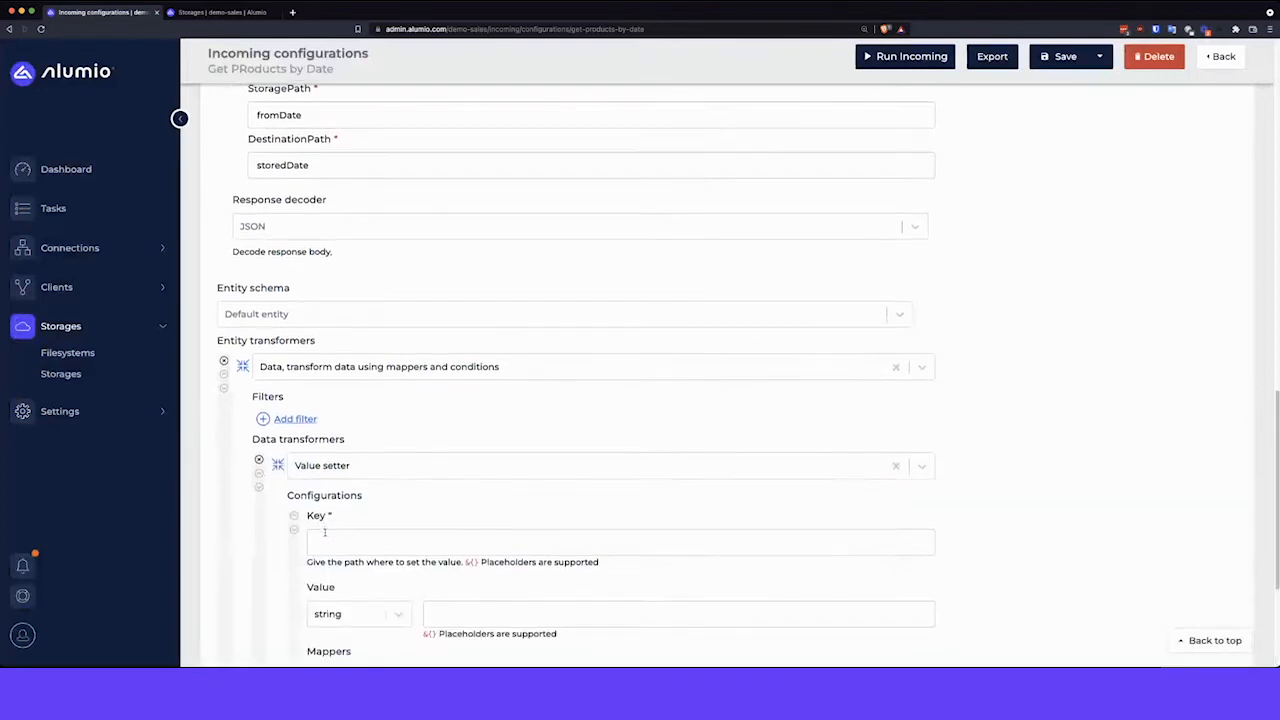
pyautogui.click(340, 522)
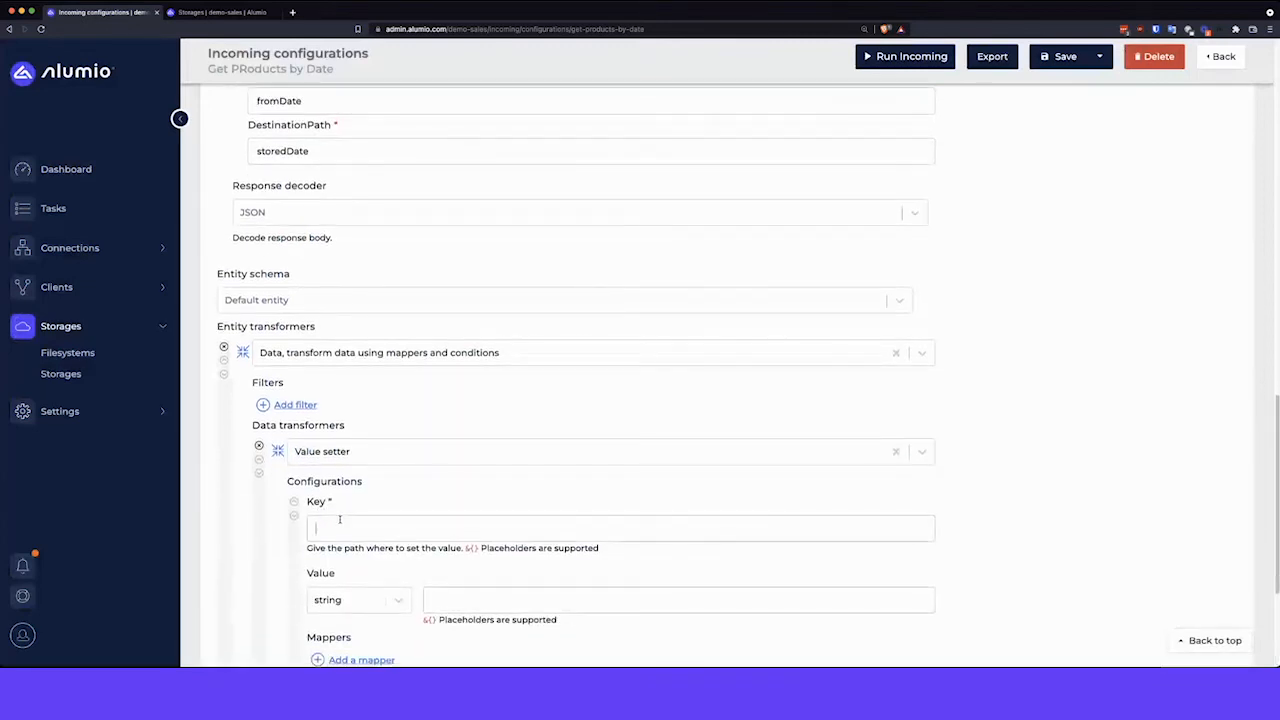
pyautogui.write('currentDate')
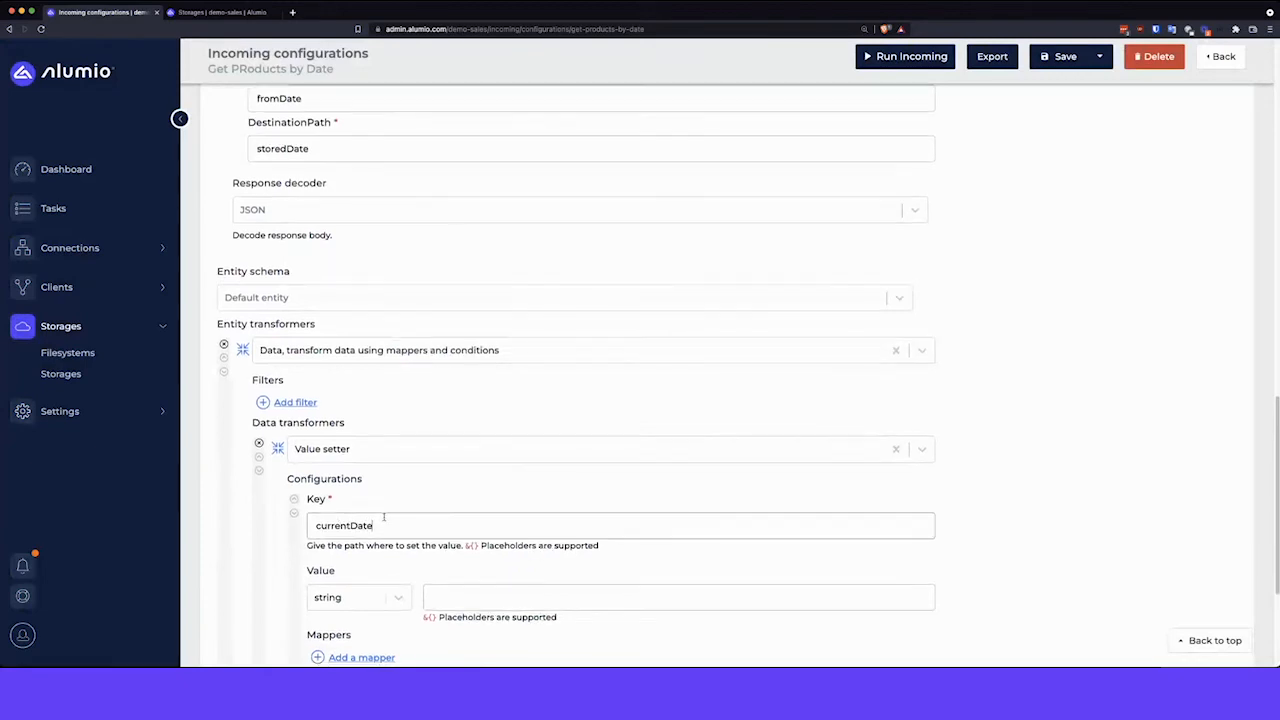
pyautogui.scroll(-3, 385, 515)
pyautogui.click(445, 503)
pyautogui.write('now')
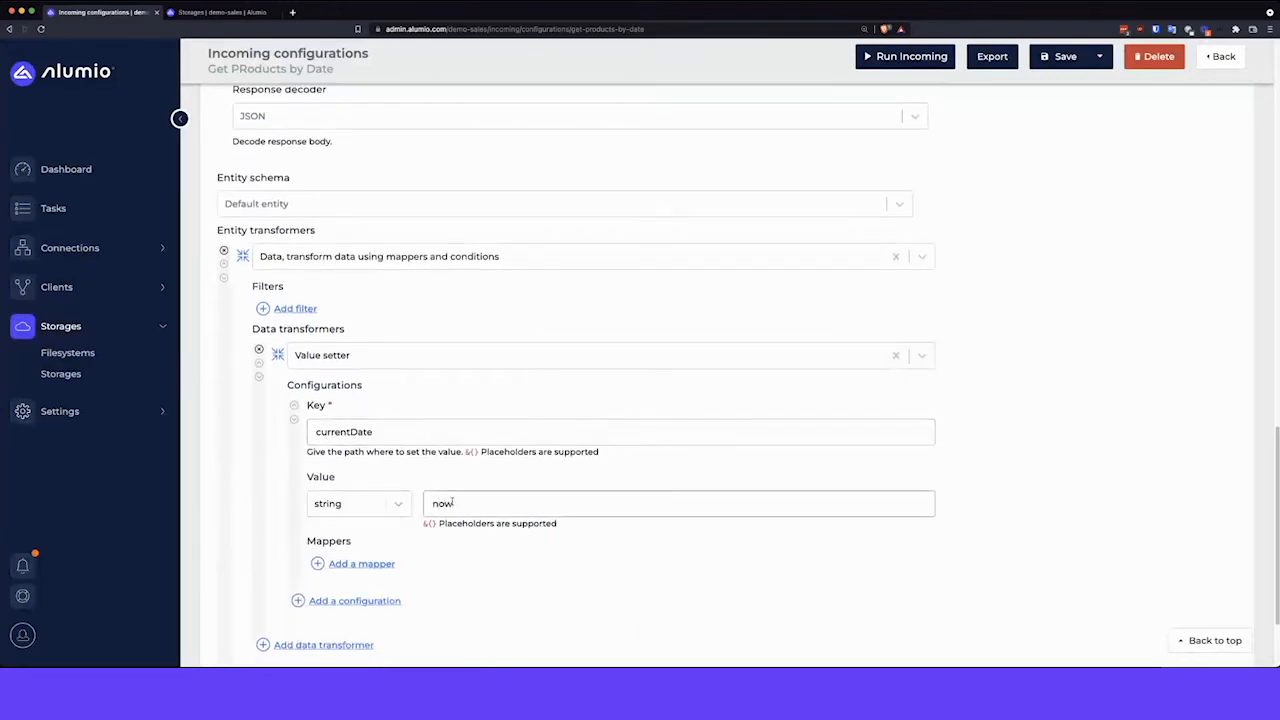
# Step: Add a Format: Date mapper to the currentDate value with the output format Y-m-d H:i:s
pyautogui.click(340, 566)
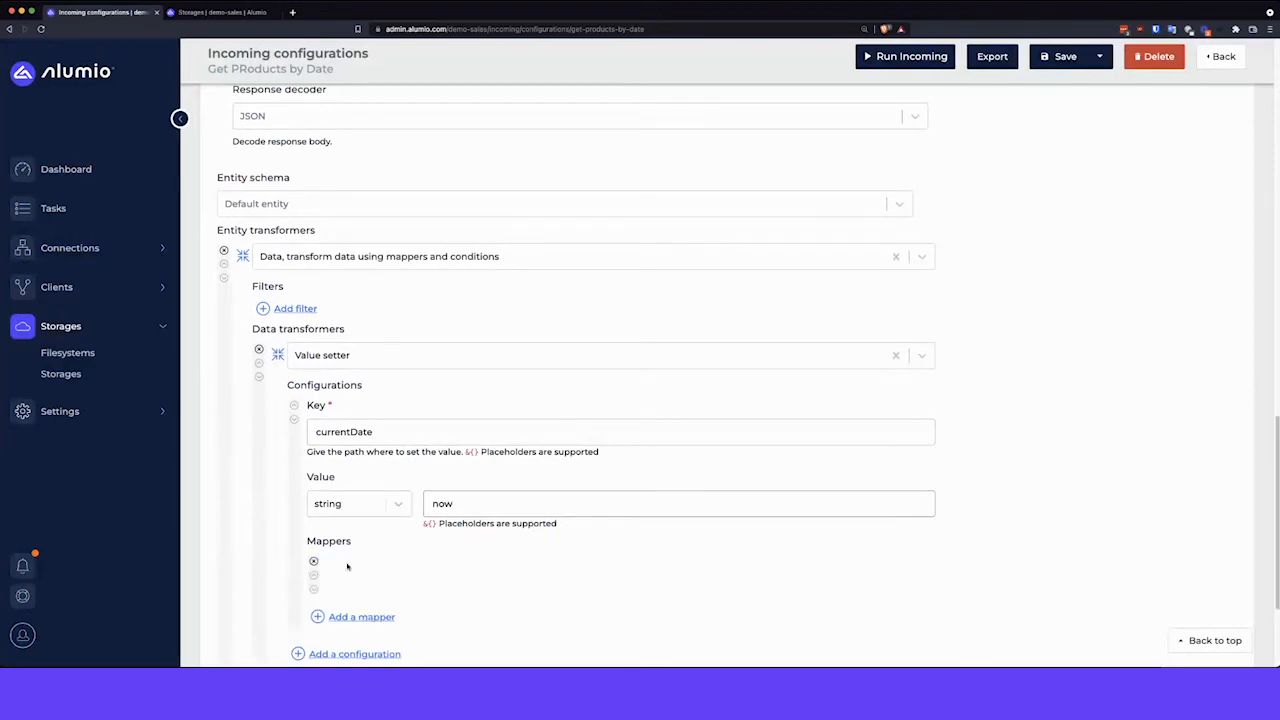
pyautogui.click(368, 567)
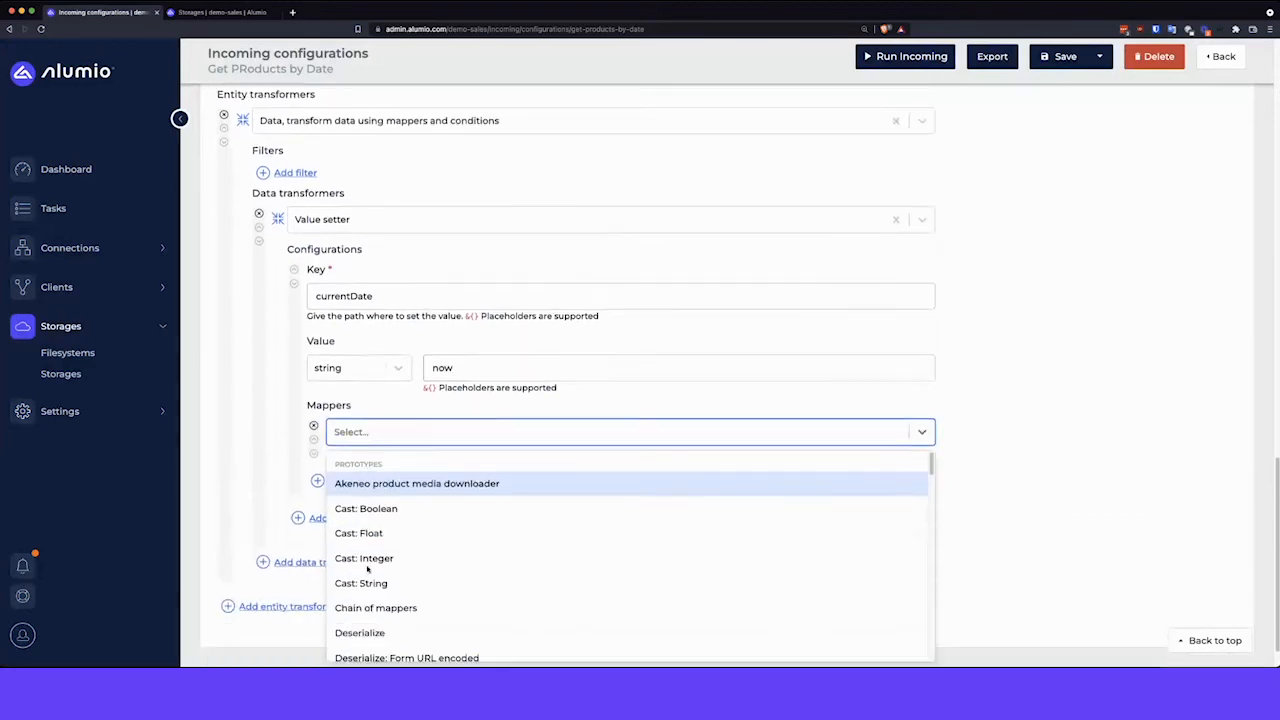
pyautogui.write('form')
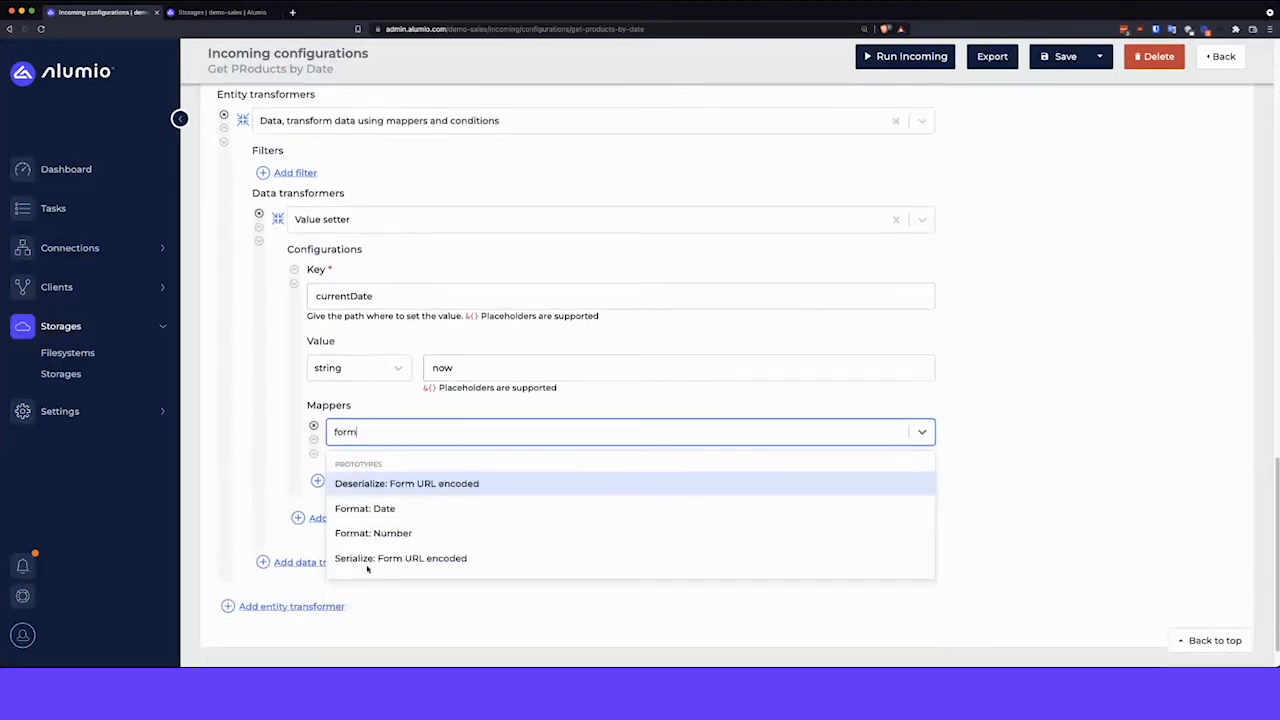
pyautogui.click(380, 512)
pyautogui.click(399, 487)
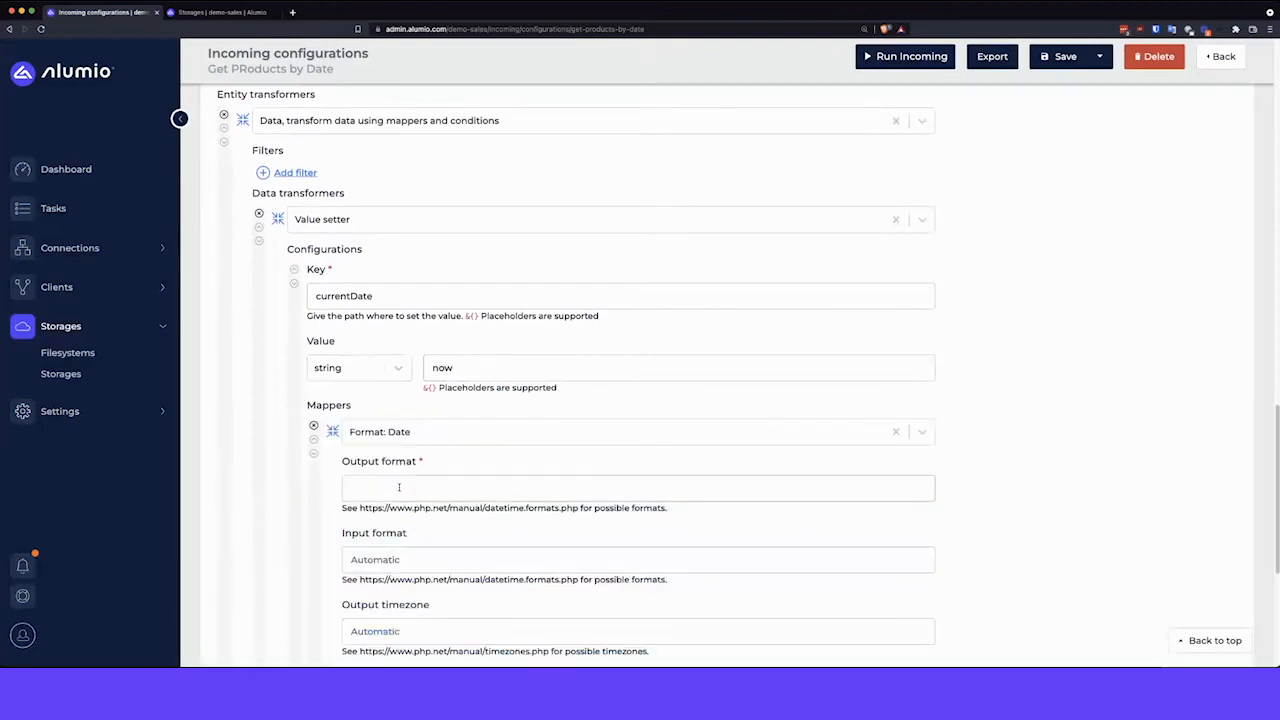
pyautogui.write('Y-m-d H:i:s')
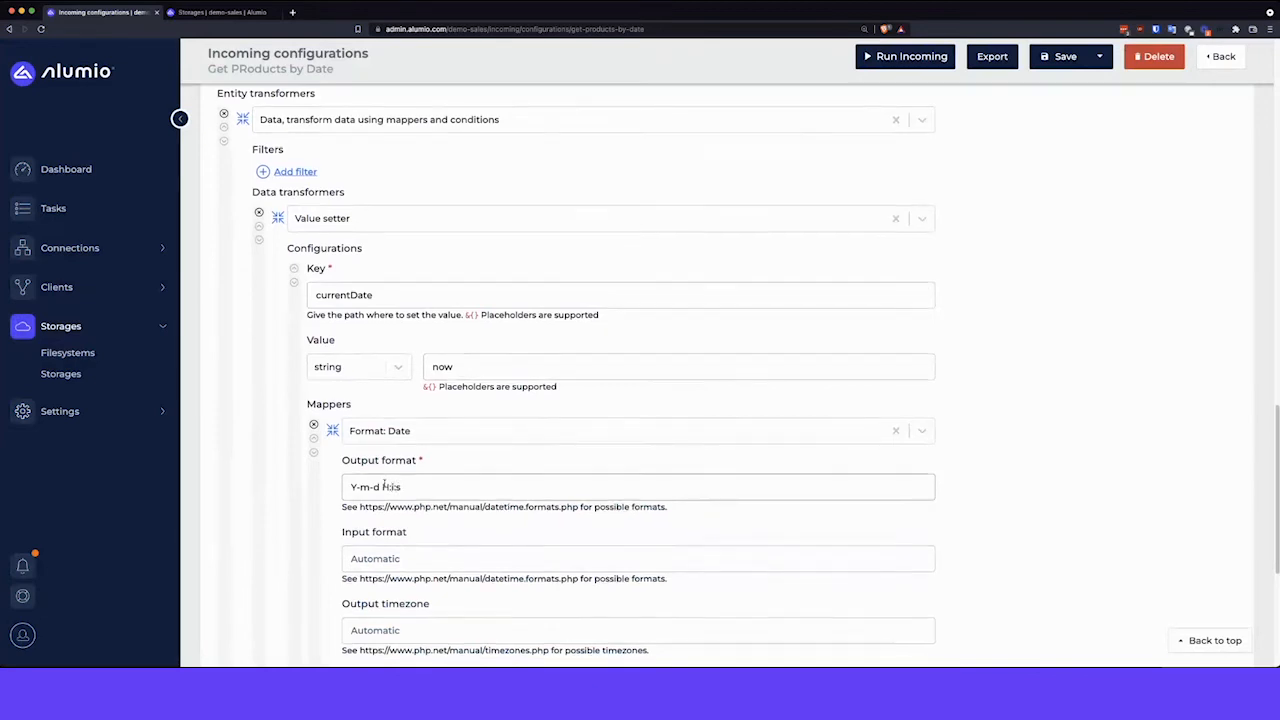
pyautogui.scroll(-2, 352, 282)
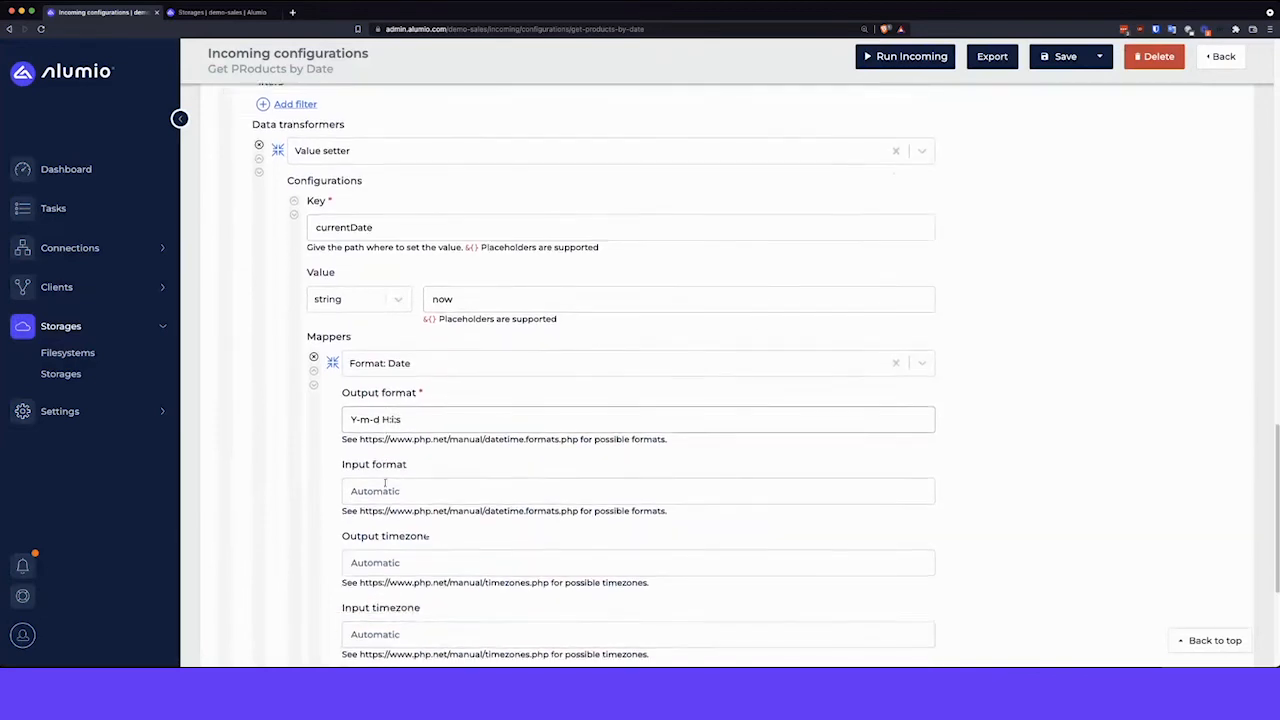
# Step: Add a "Write to storage" data transformer below the Value setter in the entity transformer
pyautogui.doubleClick(331, 227)
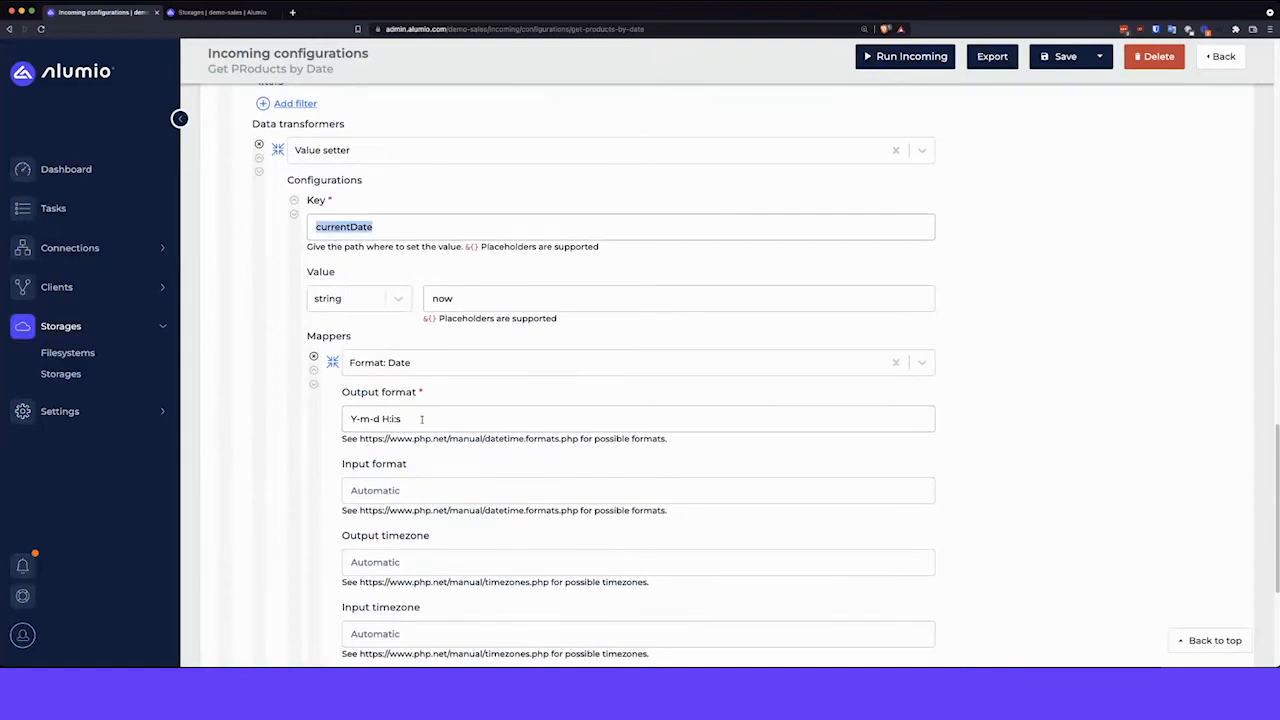
pyautogui.moveTo(404, 418); pyautogui.dragTo(362, 407)
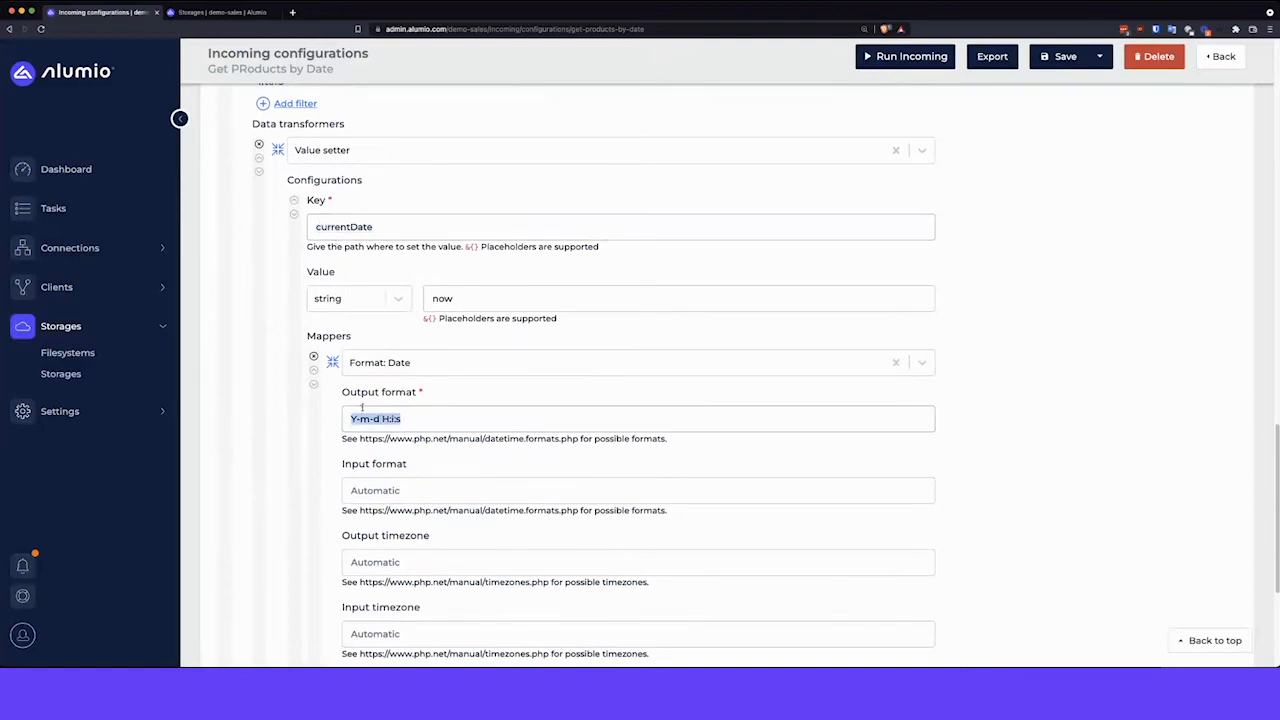
pyautogui.scroll(-5, 361, 406)
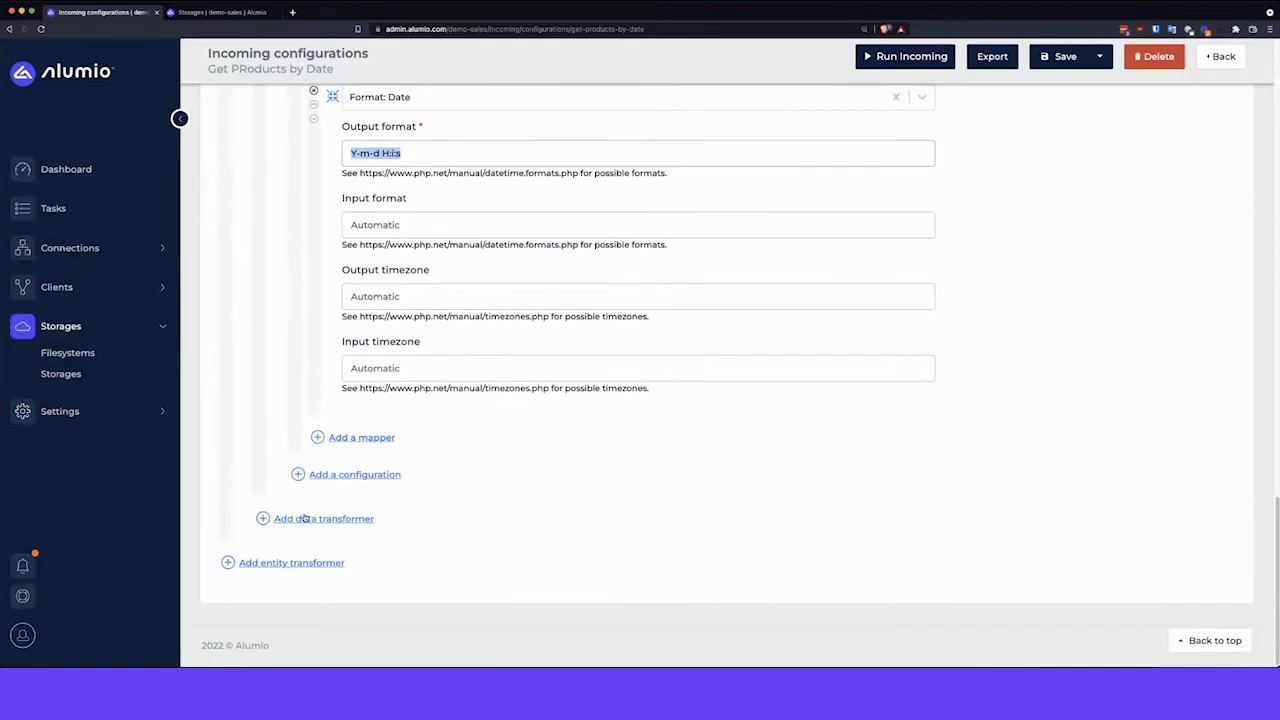
pyautogui.click(305, 517)
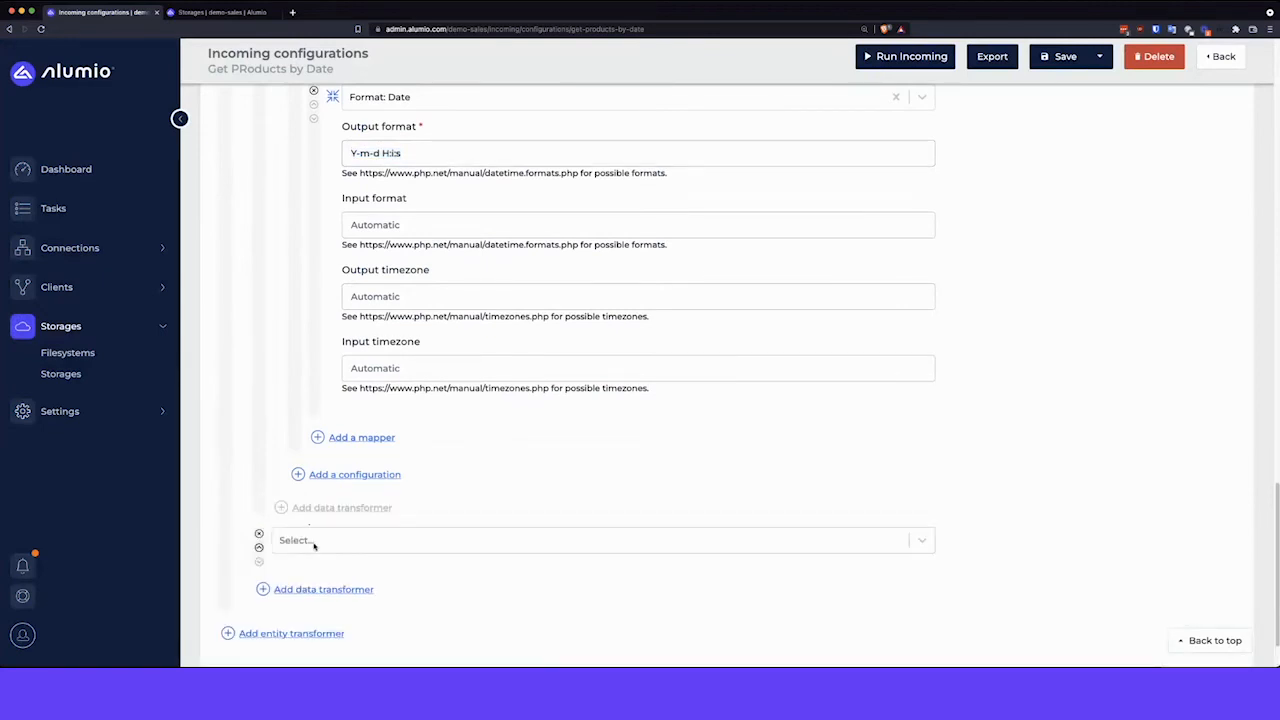
pyautogui.click(313, 545)
pyautogui.write('write')
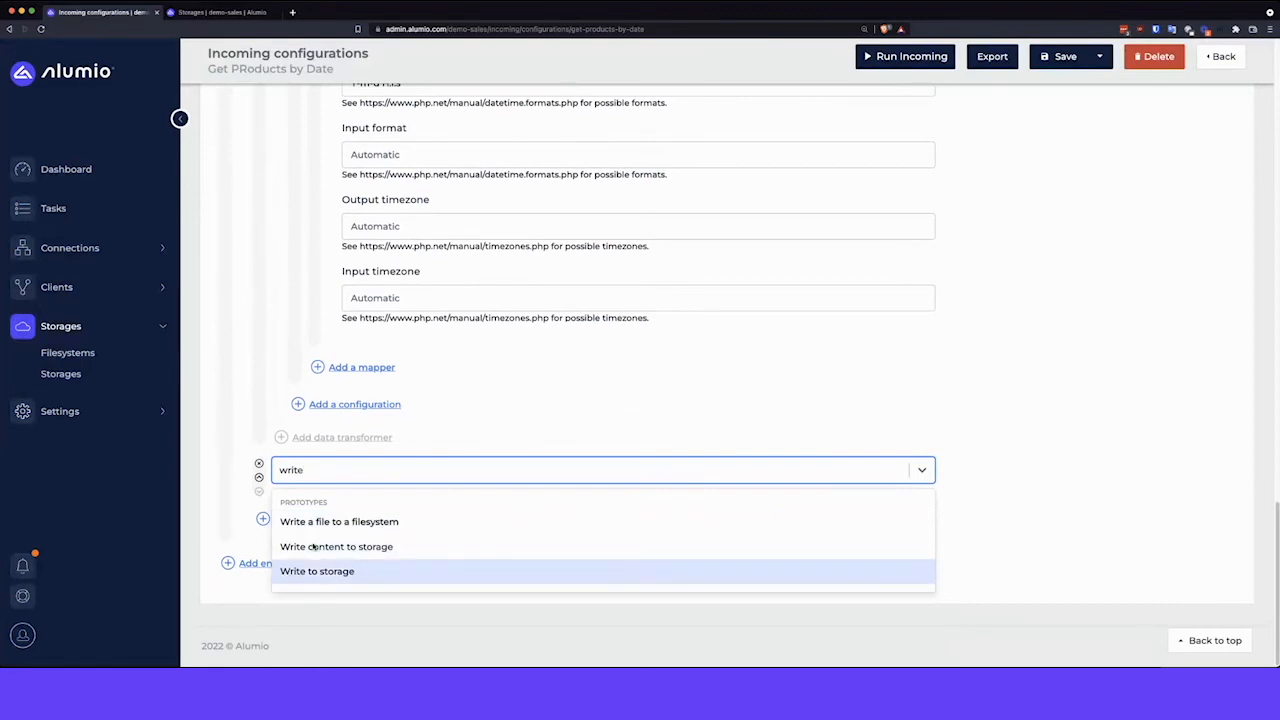
pyautogui.click(310, 571)
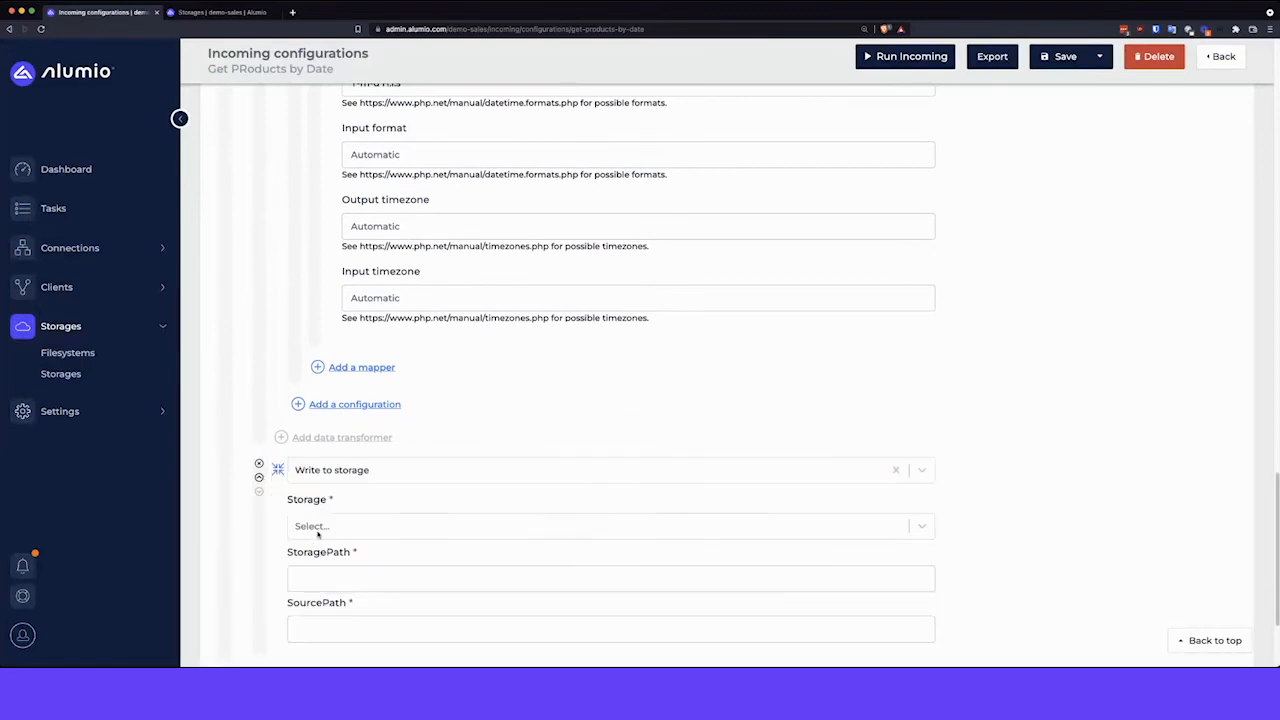
# Step: Set the Write to storage transformer's storage to Product Date Tracker and its StoragePath to fromDate
pyautogui.click(318, 527)
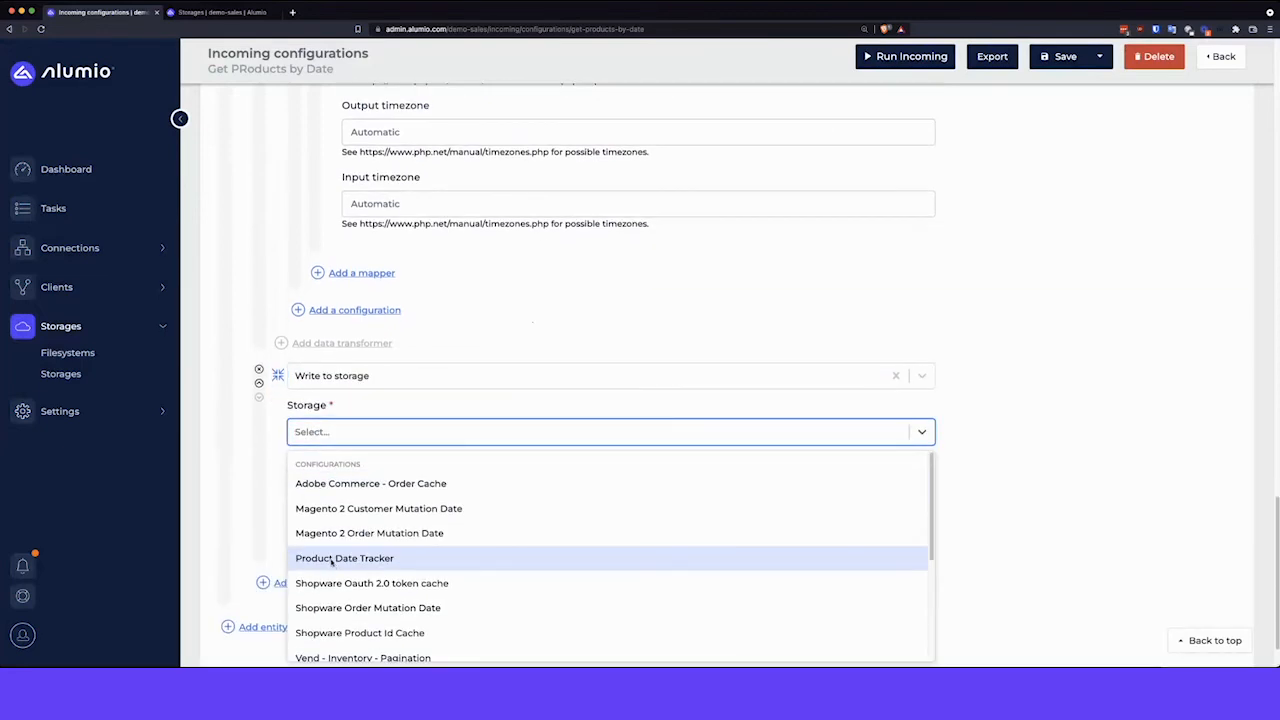
pyautogui.click(332, 560)
pyautogui.click(311, 494)
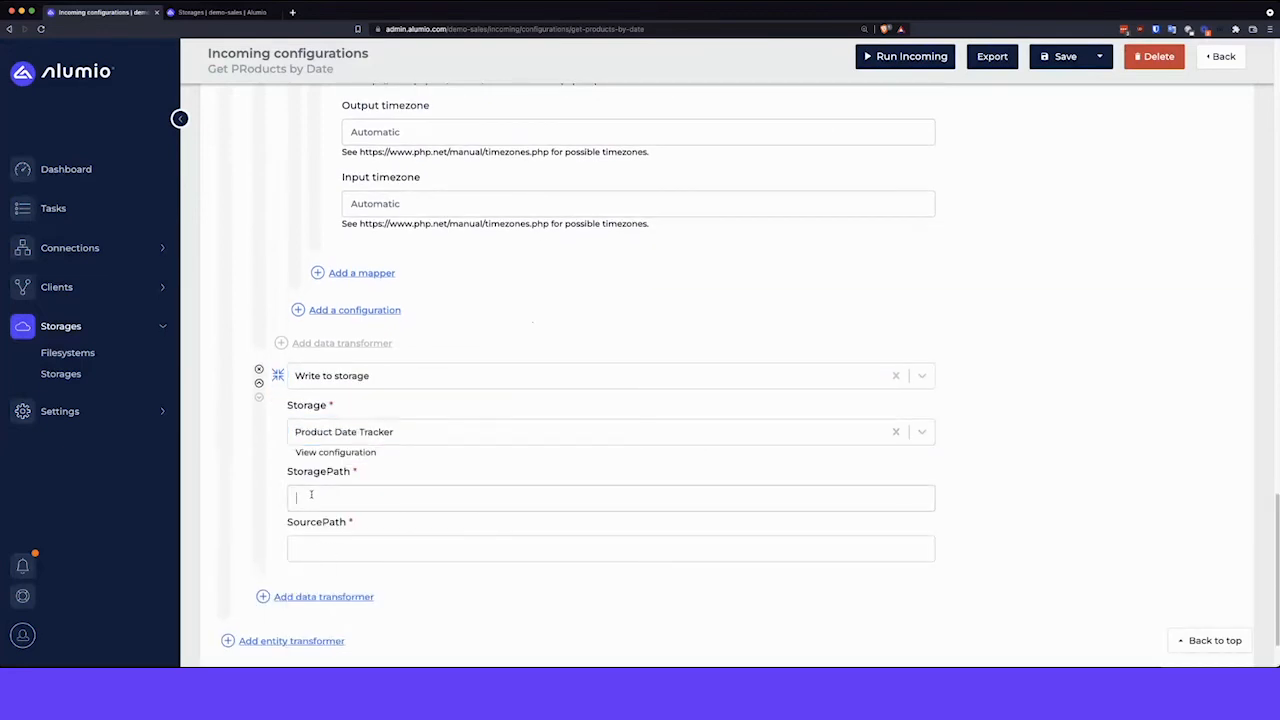
pyautogui.write('fromDate')
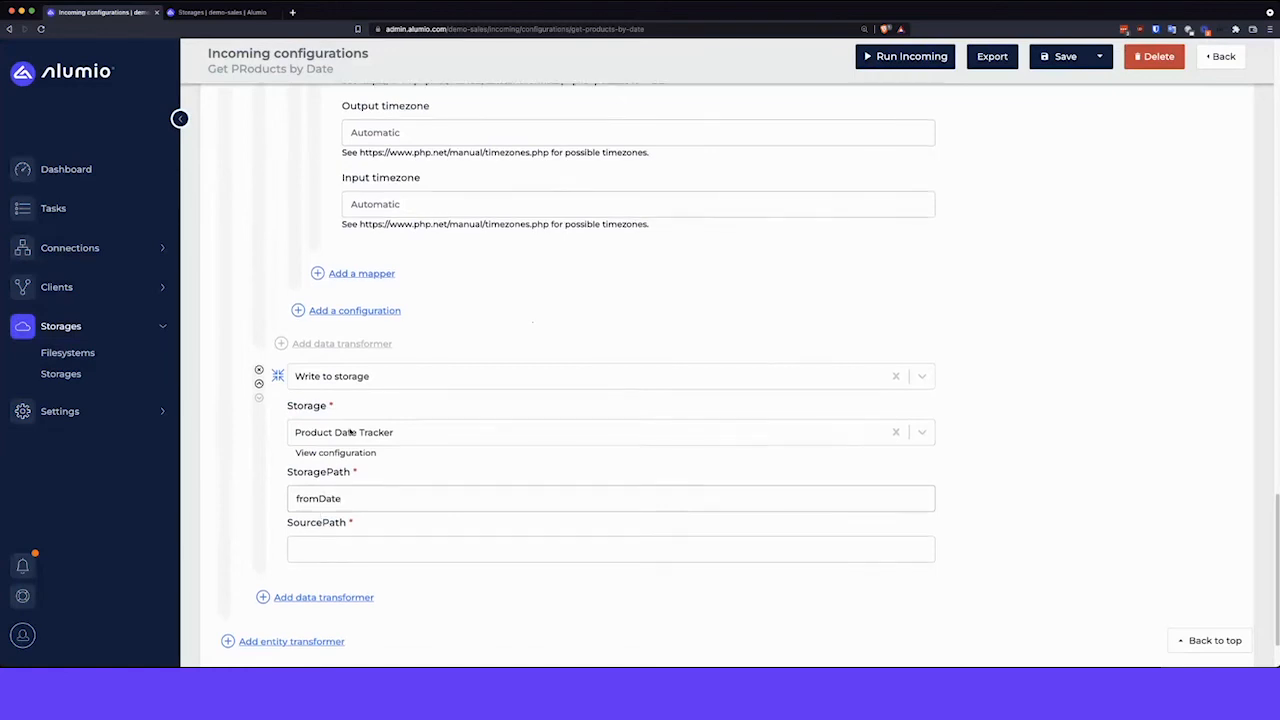
# Step: Copy the Value setter's key currentDate into the SourcePath of the Write to storage transformer
pyautogui.scroll(2, 322, 184)
pyautogui.scroll(2, 321, 183)
pyautogui.doubleClick(352, 182)
pyautogui.hotkey('ctrl', 'c')
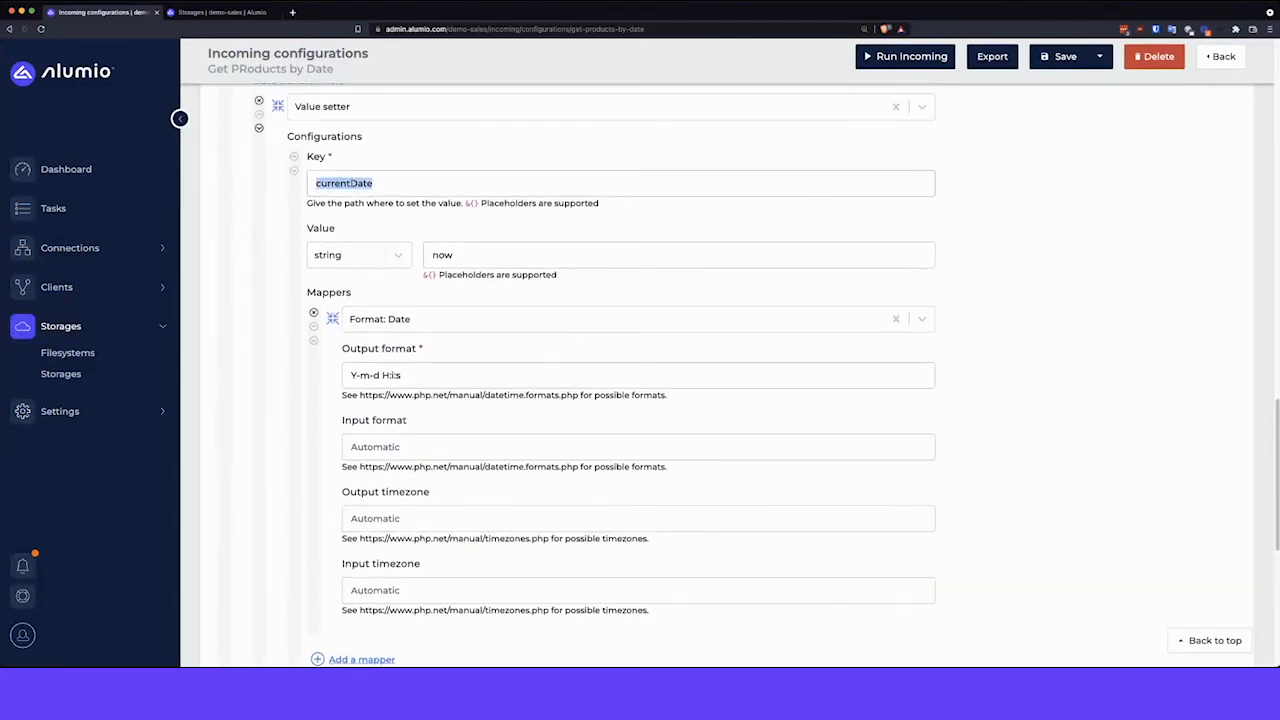
pyautogui.scroll(-5, 346, 457)
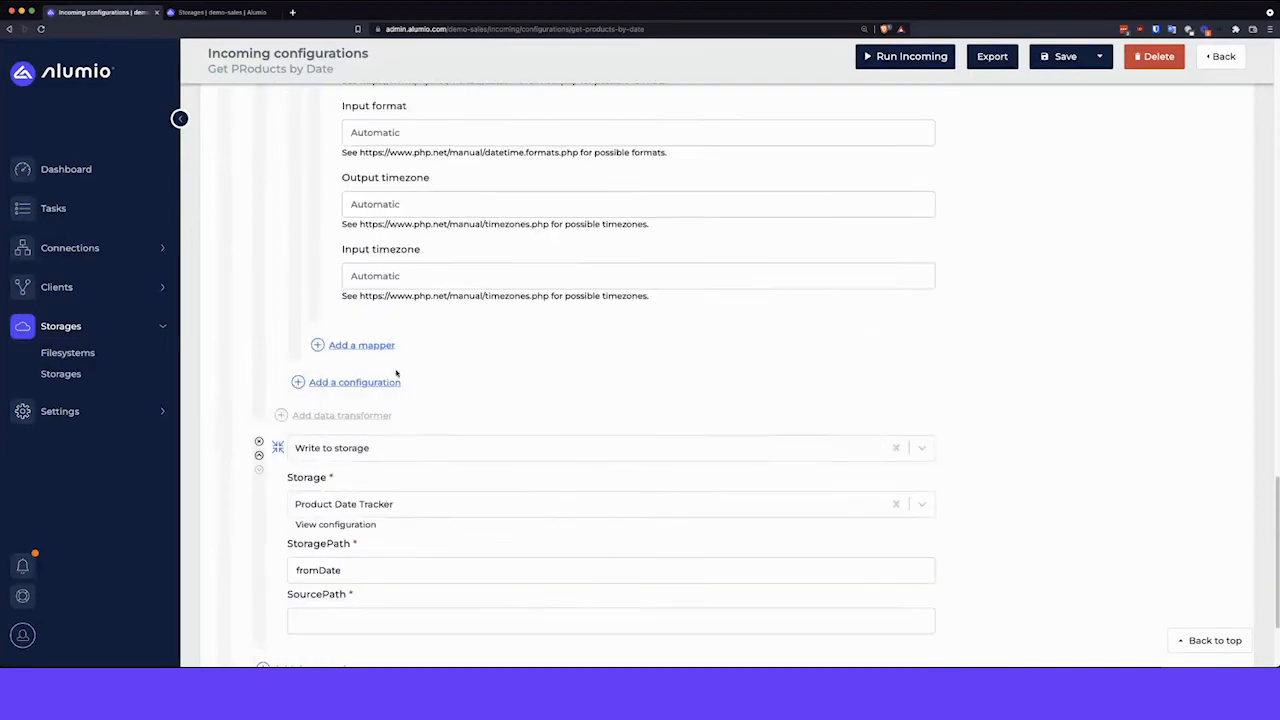
pyautogui.click(349, 462)
pyautogui.hotkey('ctrl', 'v')
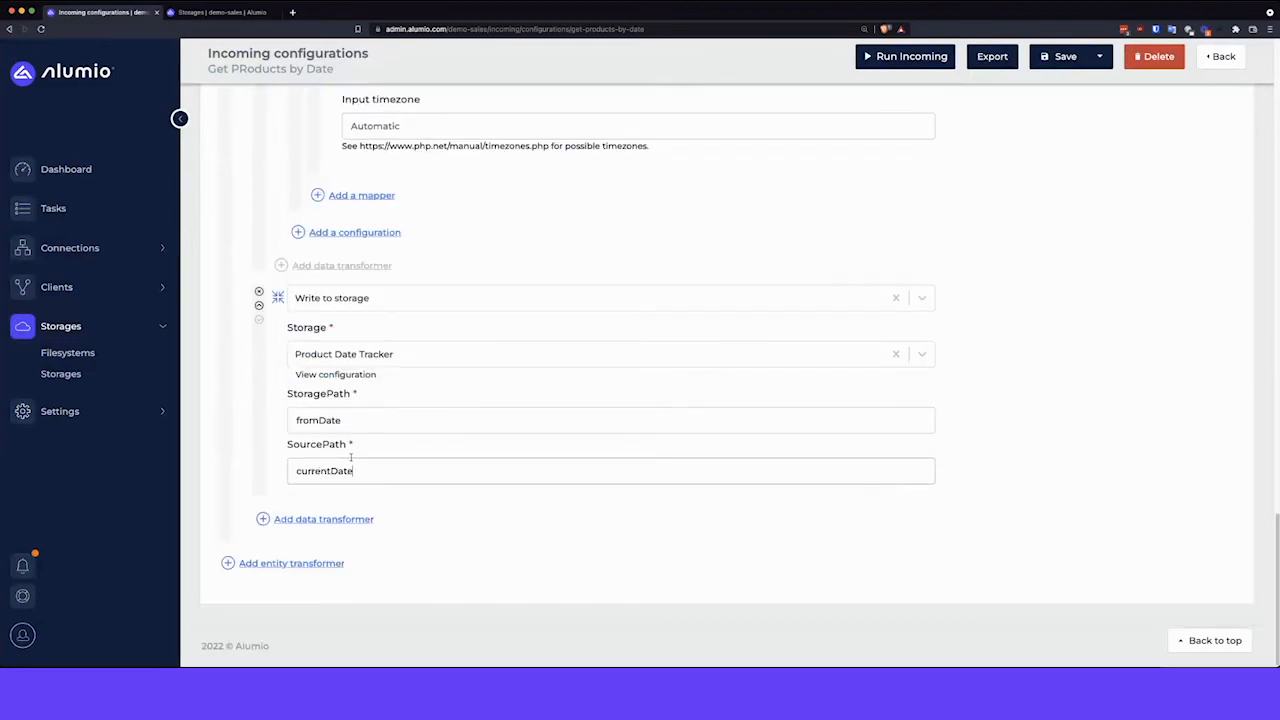
# Step: Save the incoming configuration, run the incoming, and dismiss the save notification
pyautogui.click(1062, 56)
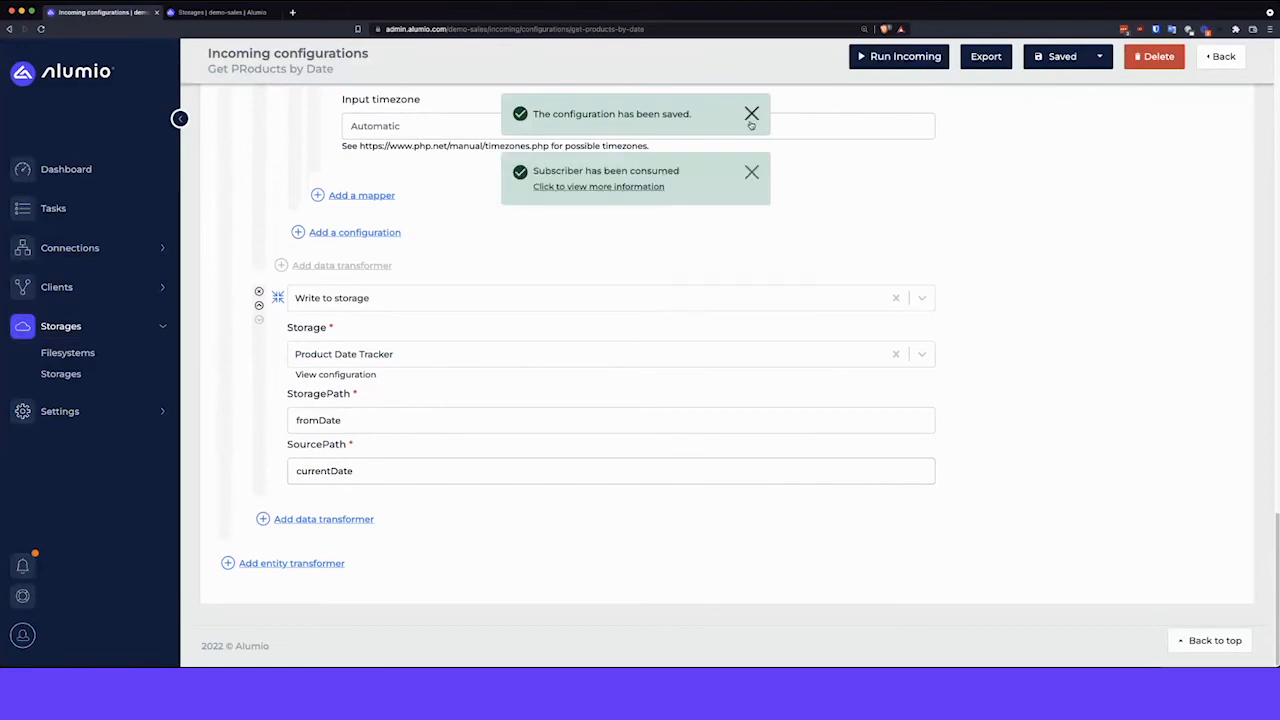
pyautogui.click(751, 114)
pyautogui.scroll(5, 514, 298)
pyautogui.scroll(10, 520, 265)
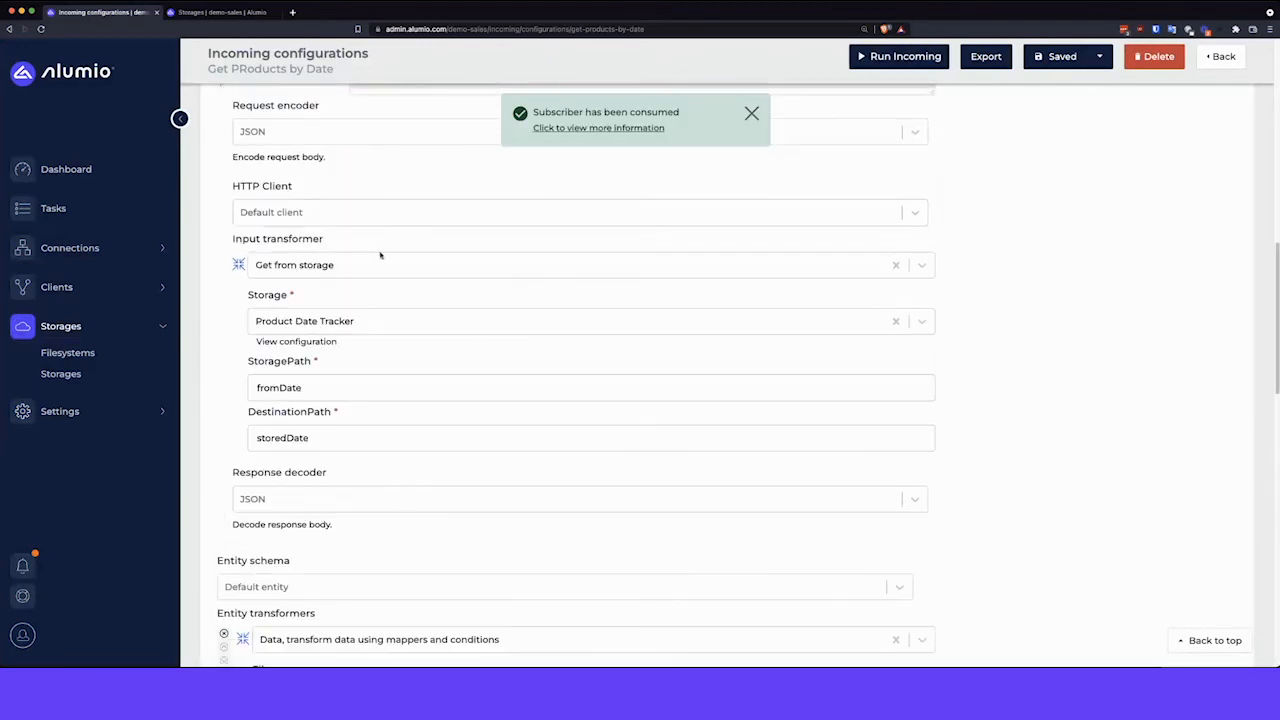
# Step: Open the run's logs, refresh them until records load, and examine the fromDate value in the sent request
pyautogui.click(580, 128)
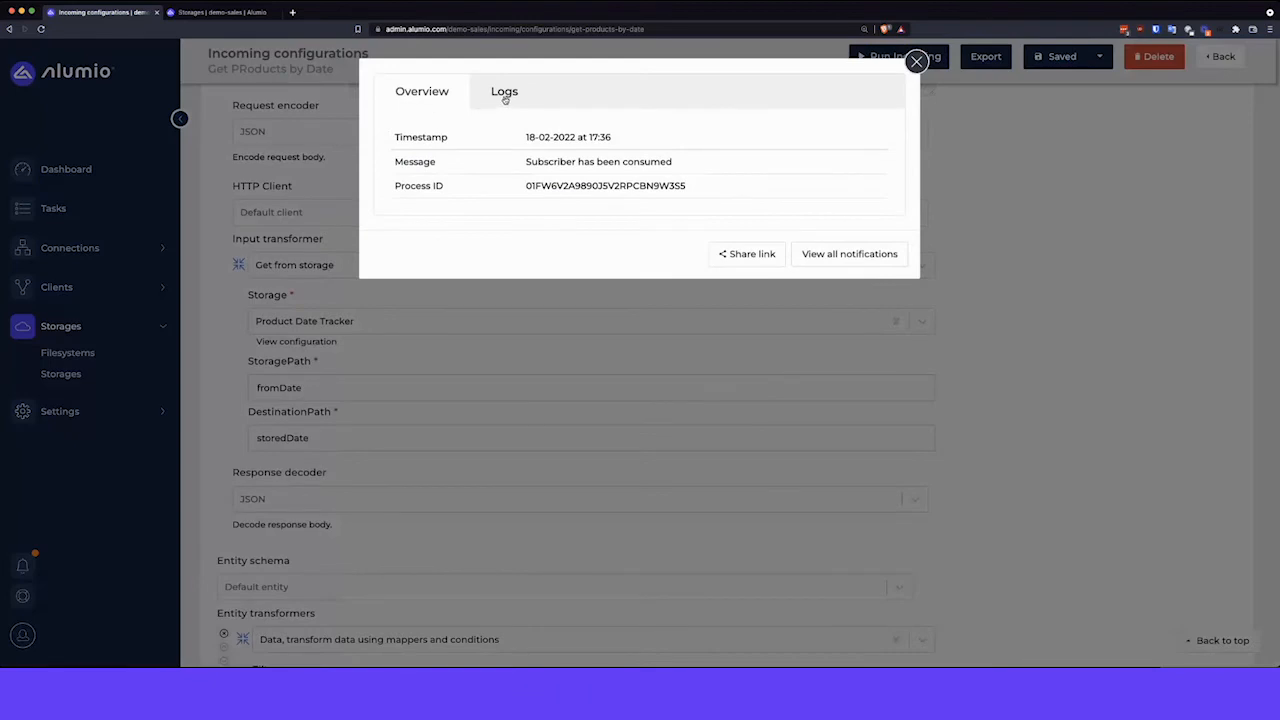
pyautogui.click(503, 91)
pyautogui.click(704, 147)
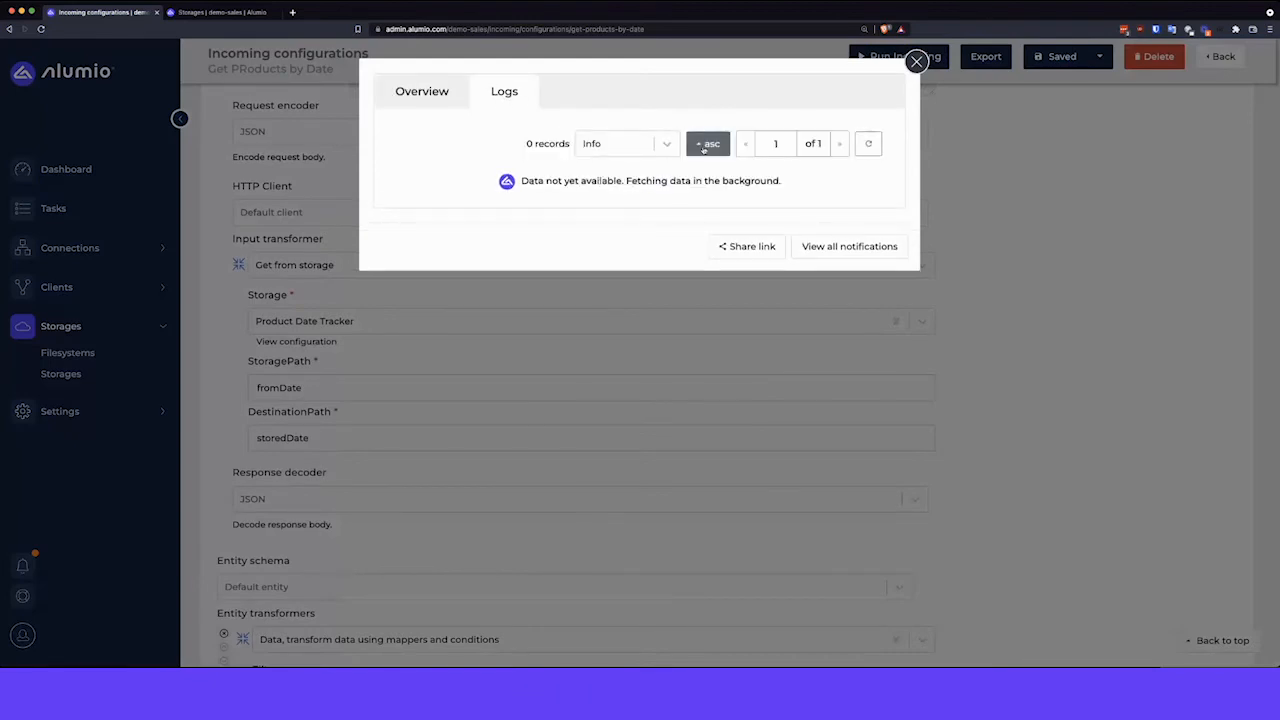
pyautogui.click(865, 145)
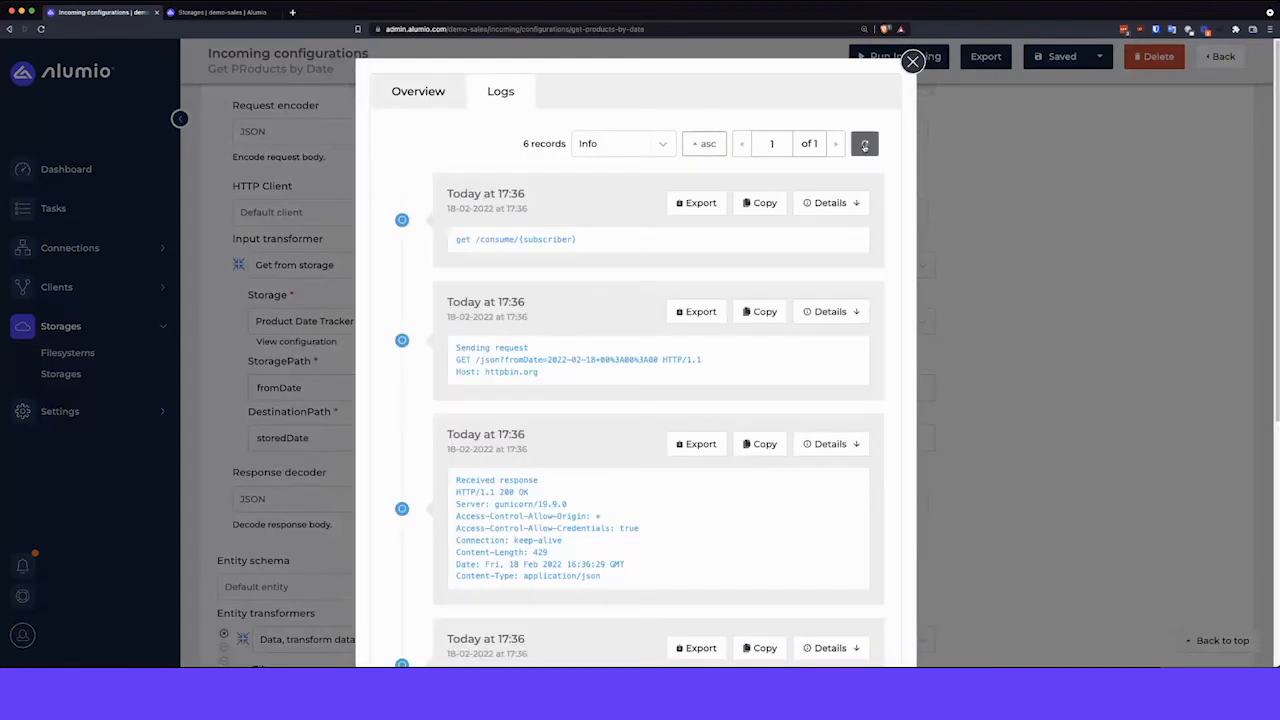
pyautogui.scroll(-1, 591, 323)
pyautogui.moveTo(553, 300); pyautogui.dragTo(589, 306)
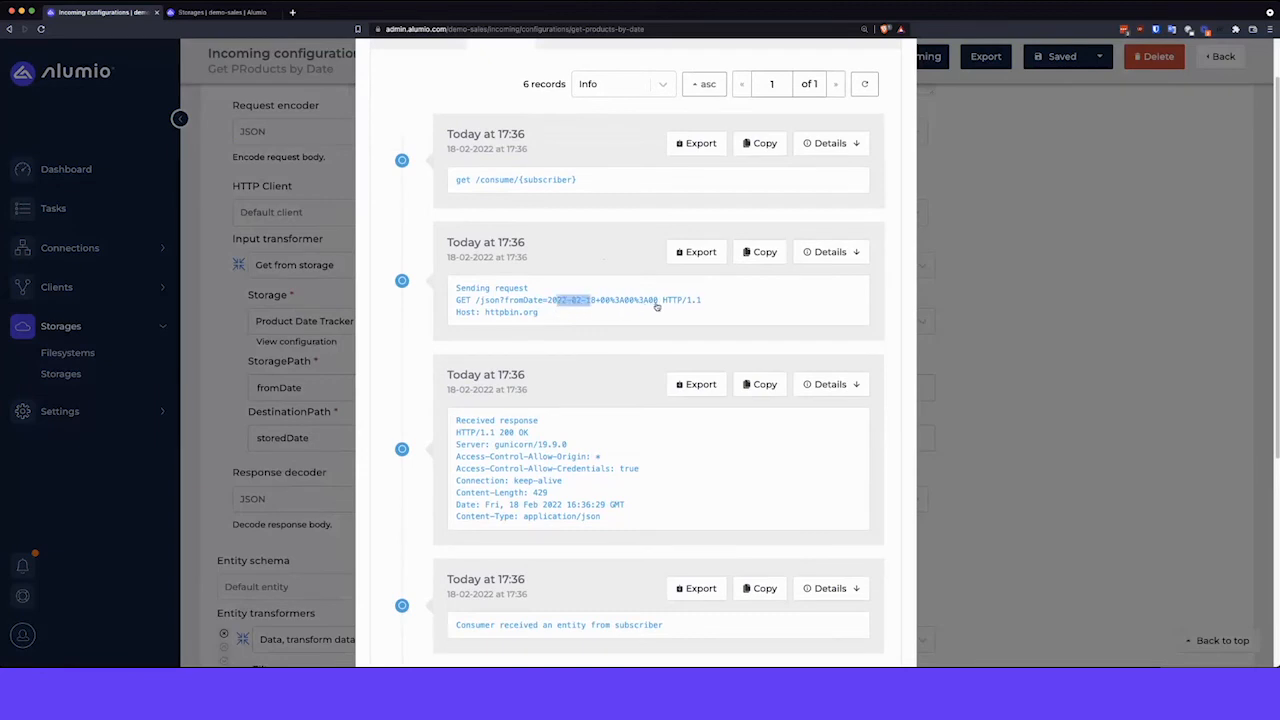
# Step: Refresh the Product Date Tracker storage's entities, open the value entity, and examine its stored fromDate
pyautogui.click(190, 12)
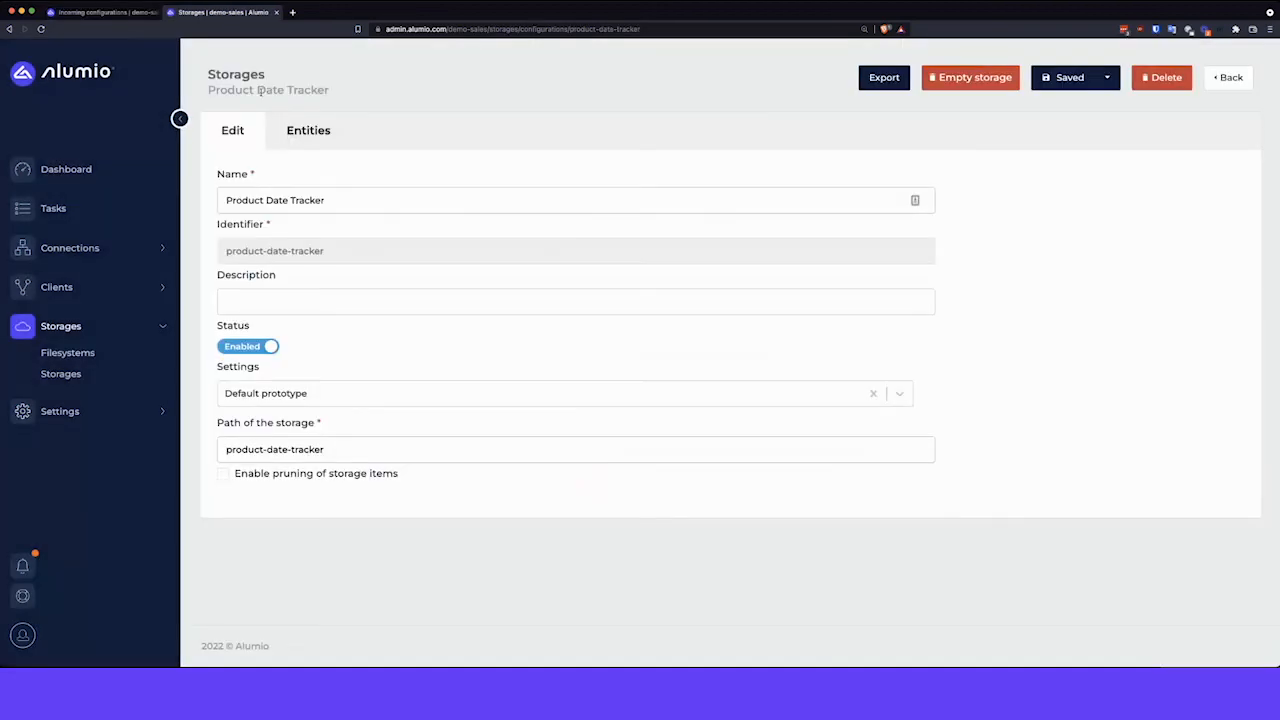
pyautogui.click(322, 132)
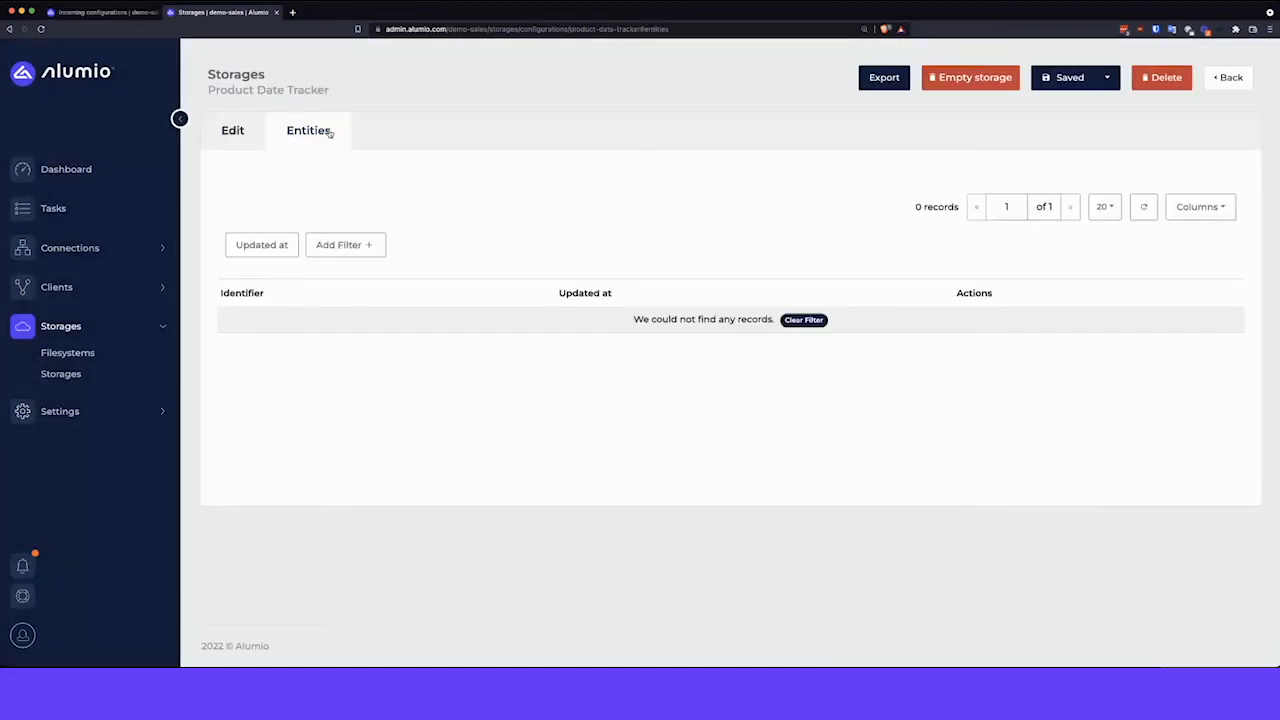
pyautogui.click(1146, 204)
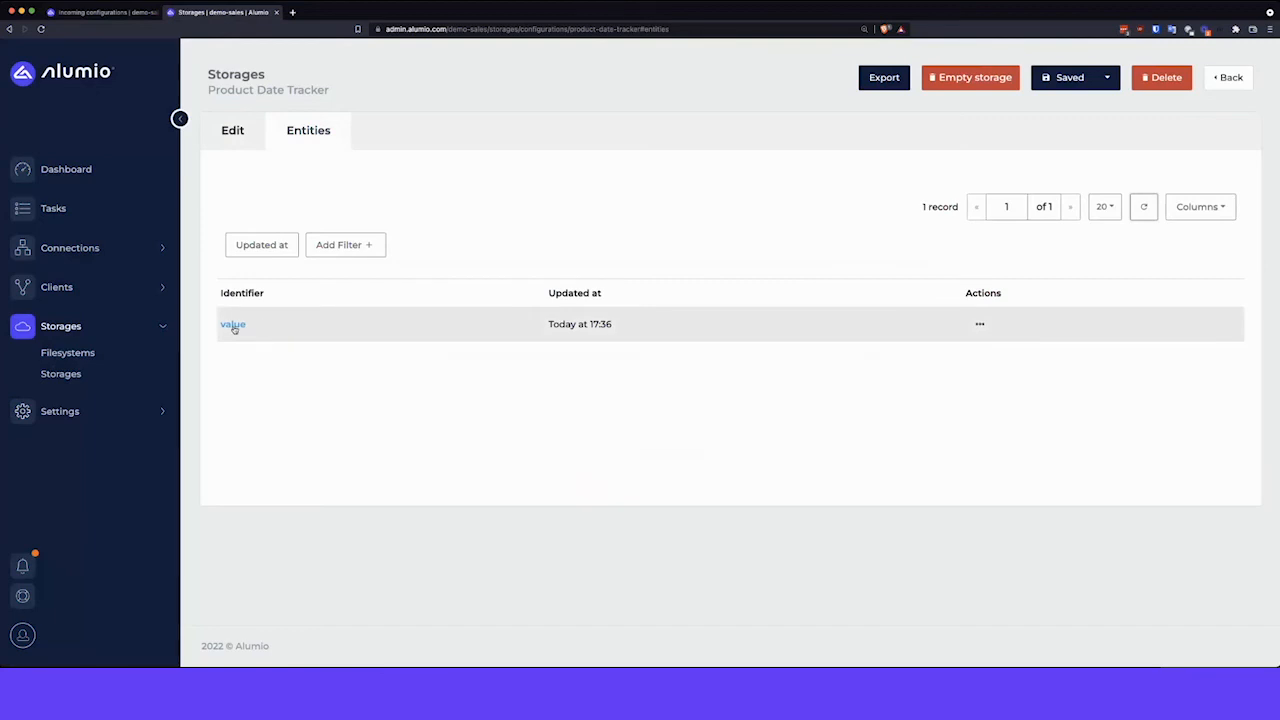
pyautogui.click(233, 325)
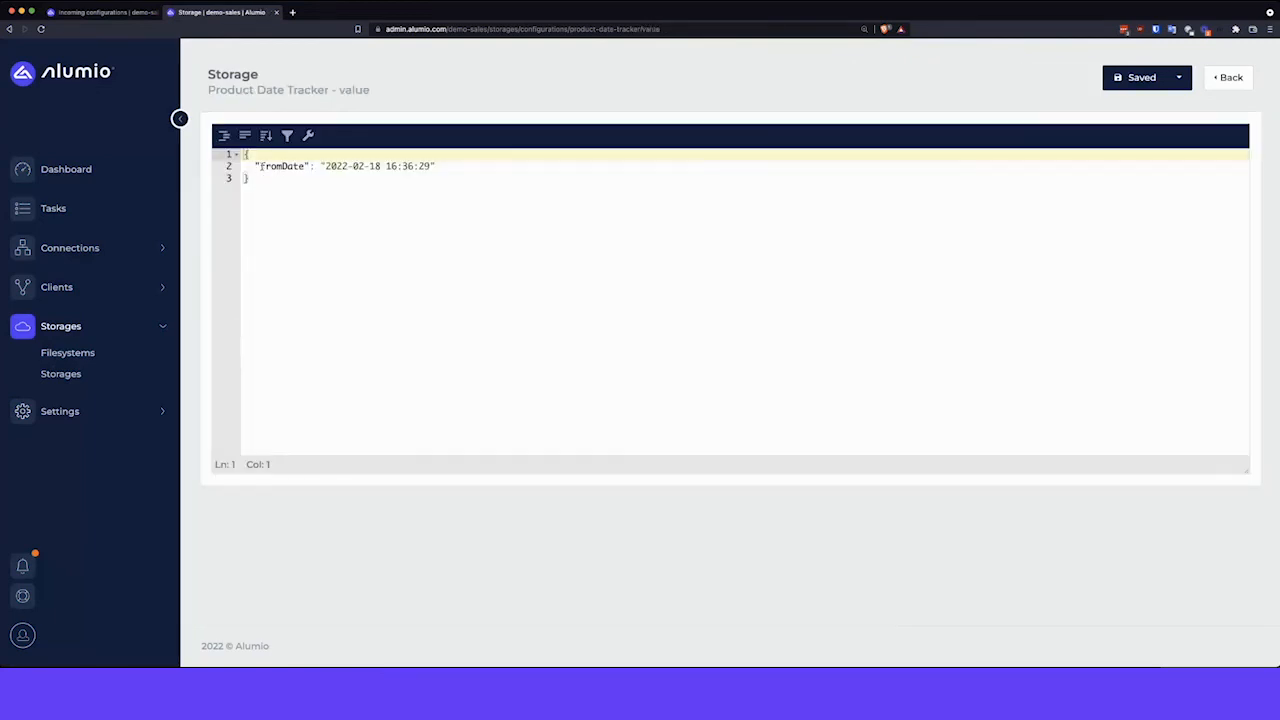
pyautogui.click(262, 167)
pyautogui.moveTo(325, 166); pyautogui.dragTo(426, 166)
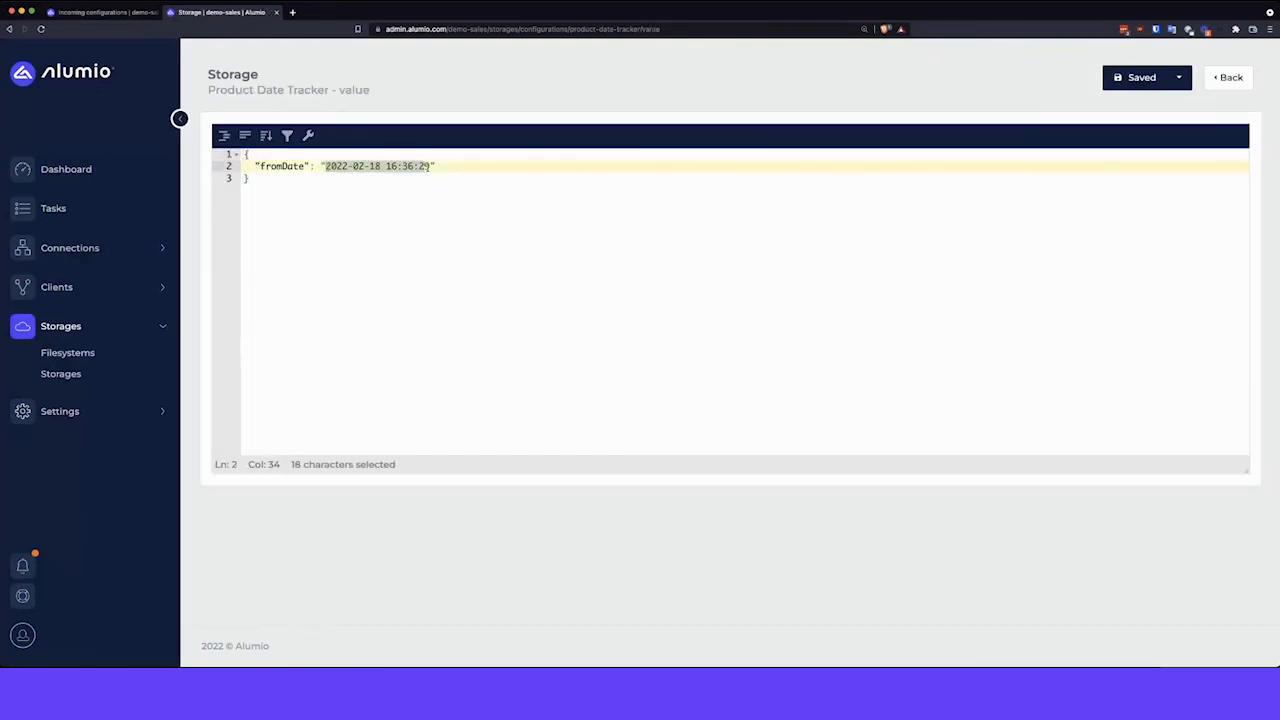
# Step: Return to the incoming configuration, close the old run details, run the incoming again, and load the new run's logs
pyautogui.click(129, 17)
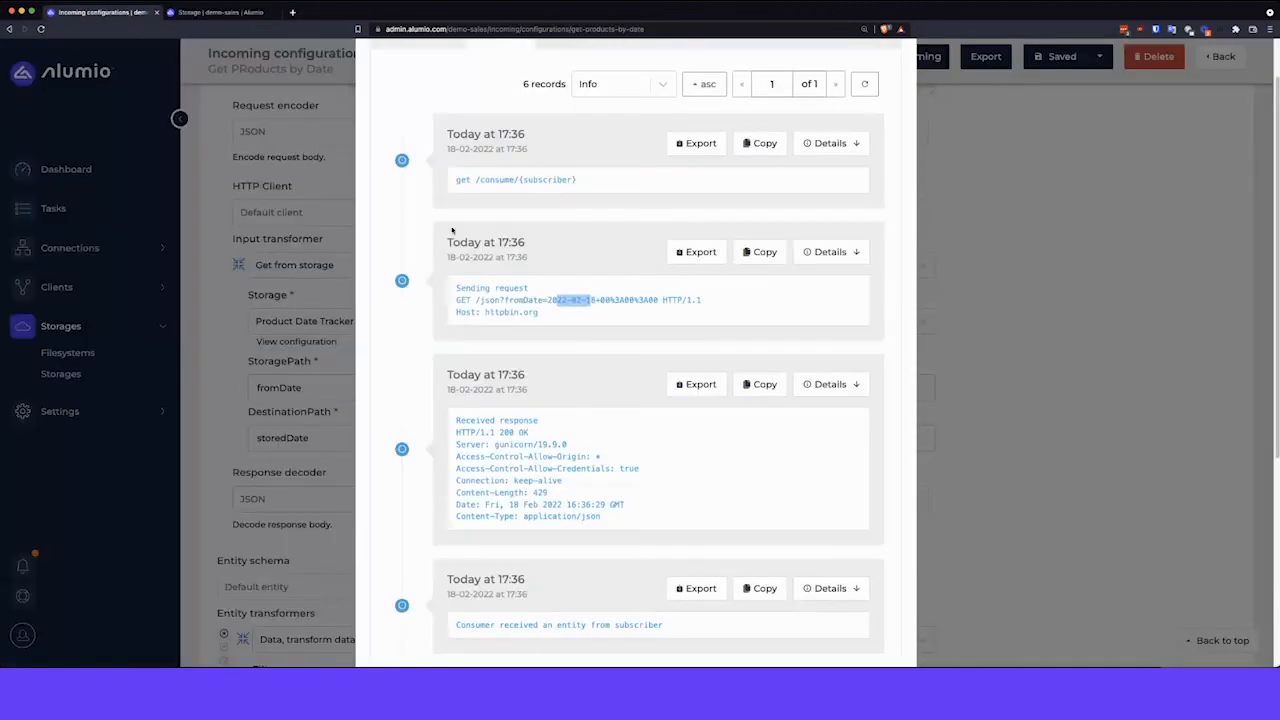
pyautogui.click(1002, 258)
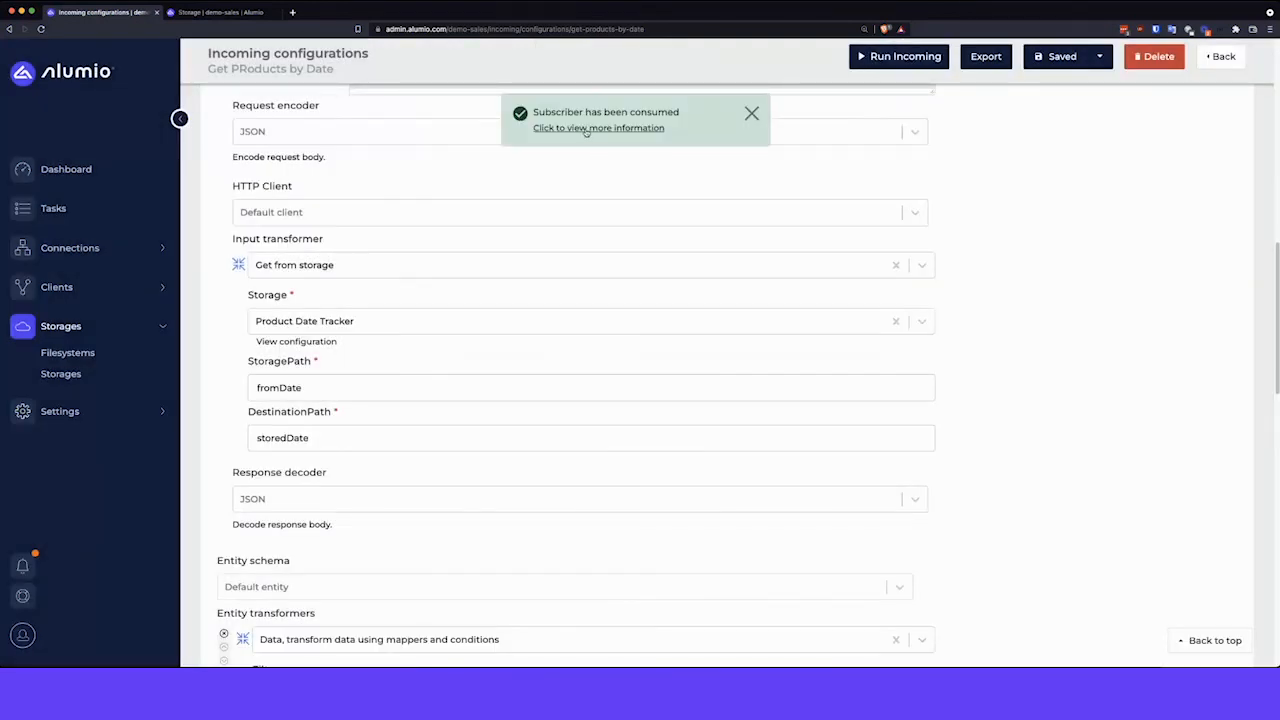
pyautogui.click(587, 133)
pyautogui.click(511, 98)
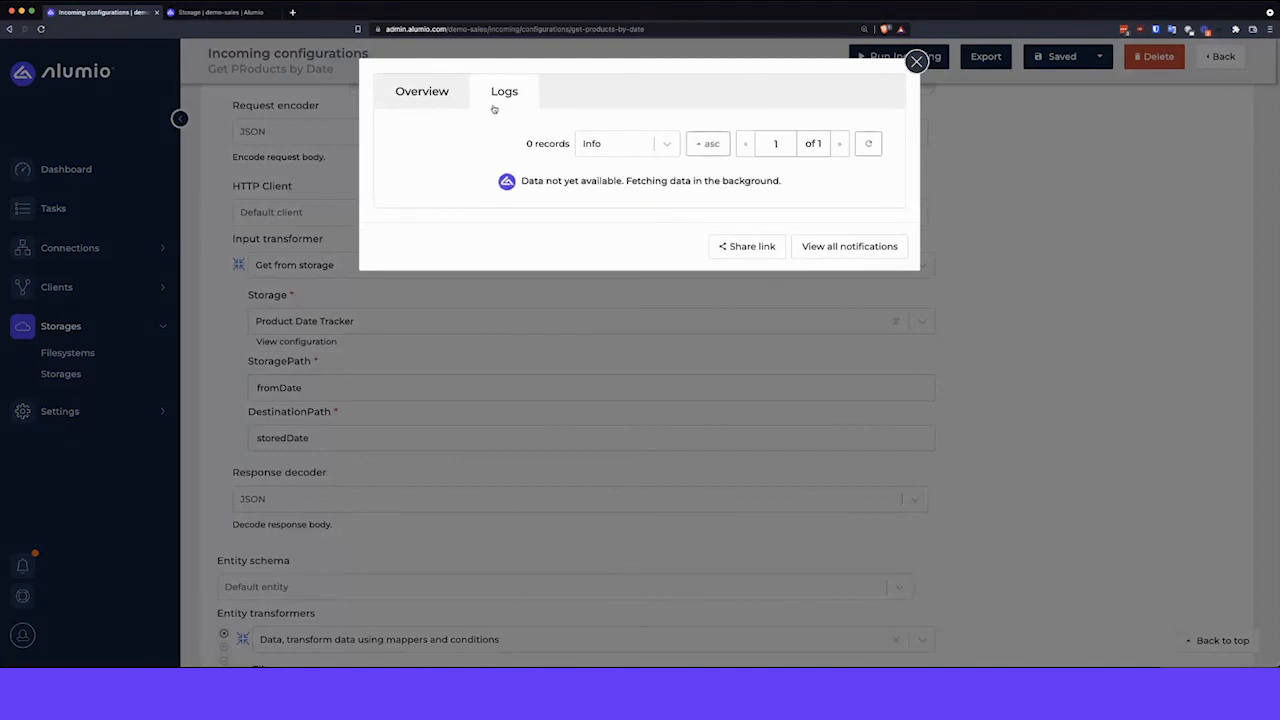
pyautogui.click(868, 143)
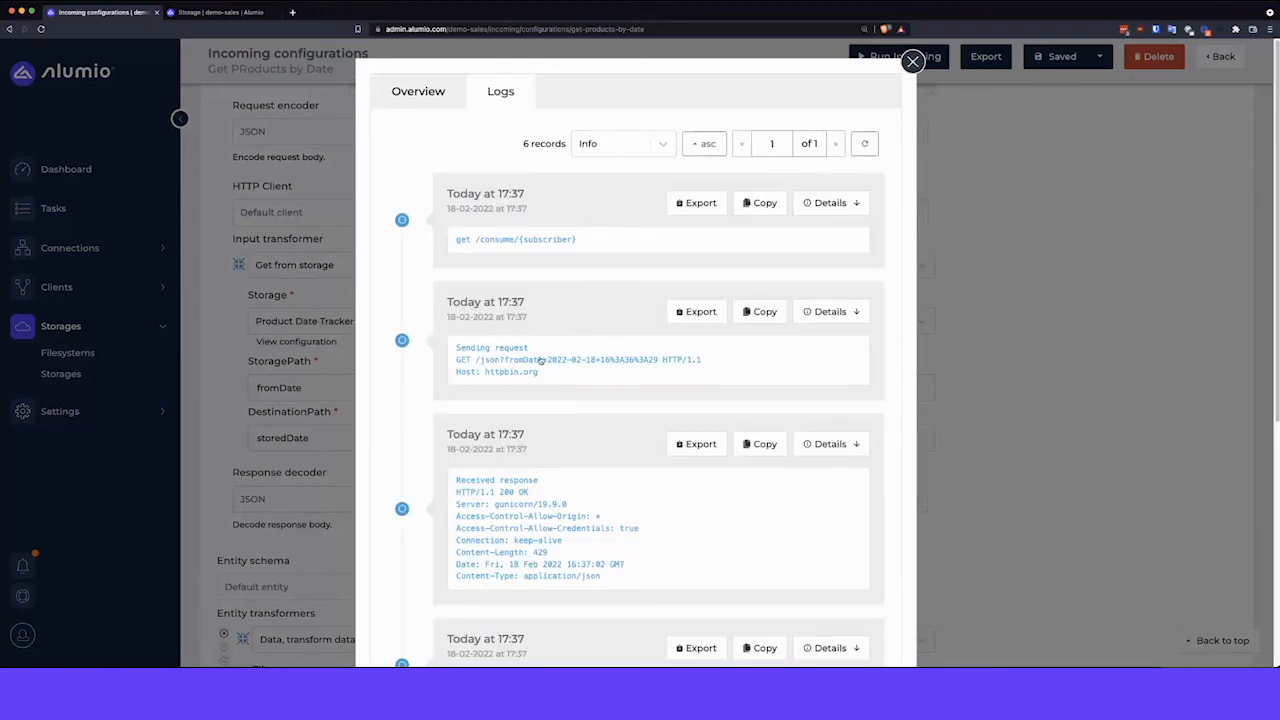
# Step: Examine the date and time parts of fromDate in the new run's sent request
pyautogui.moveTo(547, 360); pyautogui.dragTo(609, 364)
pyautogui.click(607, 364)
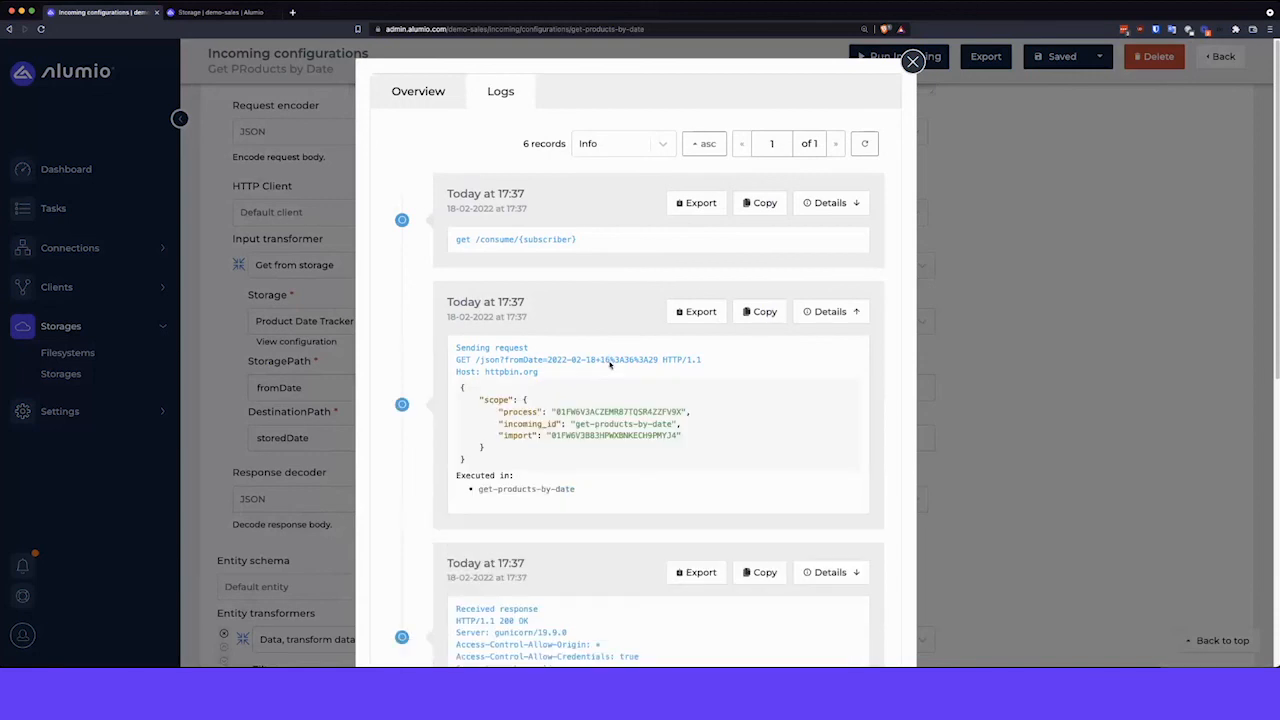
pyautogui.doubleClick(627, 363)
pyautogui.doubleClick(652, 361)
# Step: Reload the stored Product Date Tracker value, examine its fromDate time, and return to the incoming configuration's run logs
pyautogui.click(207, 11)
pyautogui.press('super+r')
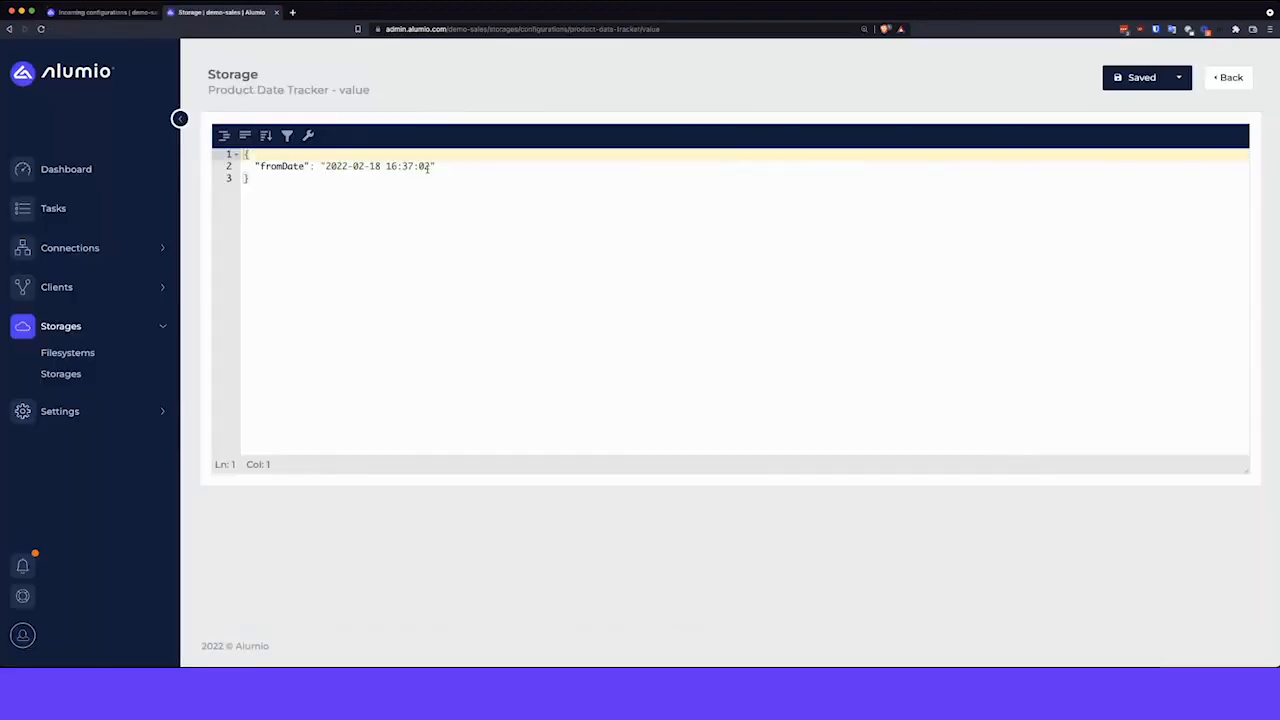
pyautogui.moveTo(429, 167); pyautogui.dragTo(401, 167)
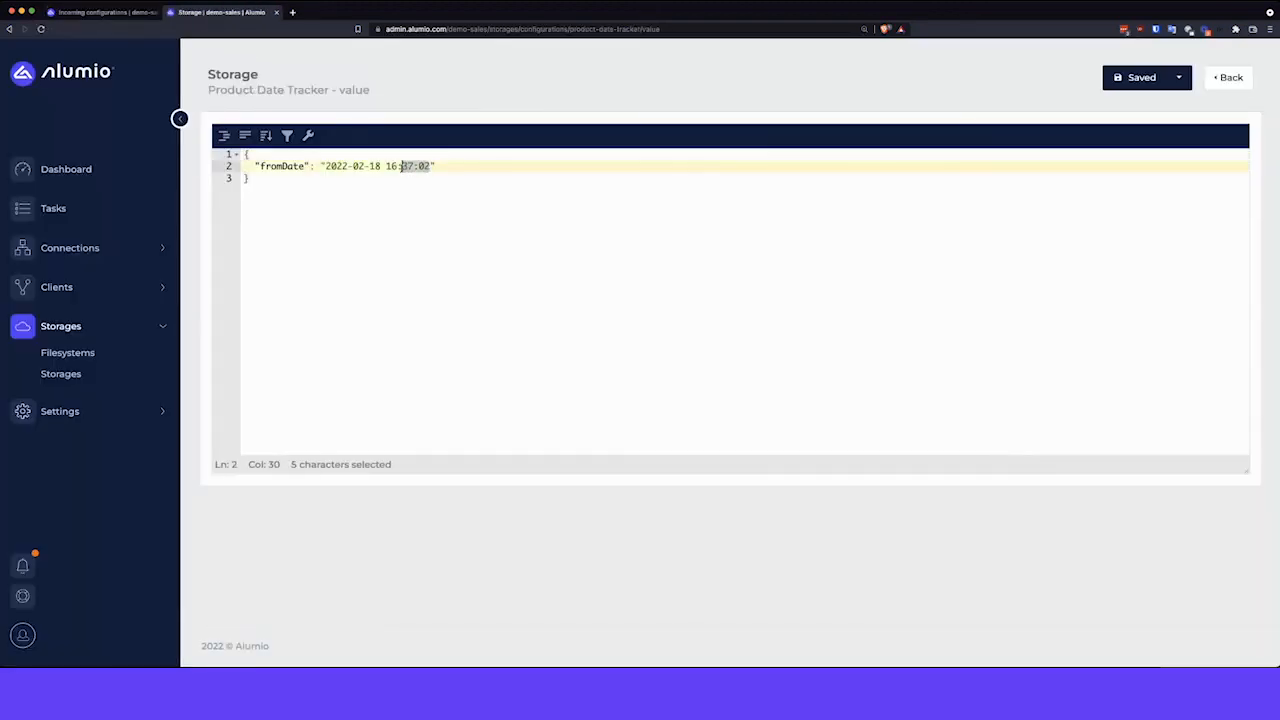
pyautogui.click(115, 14)
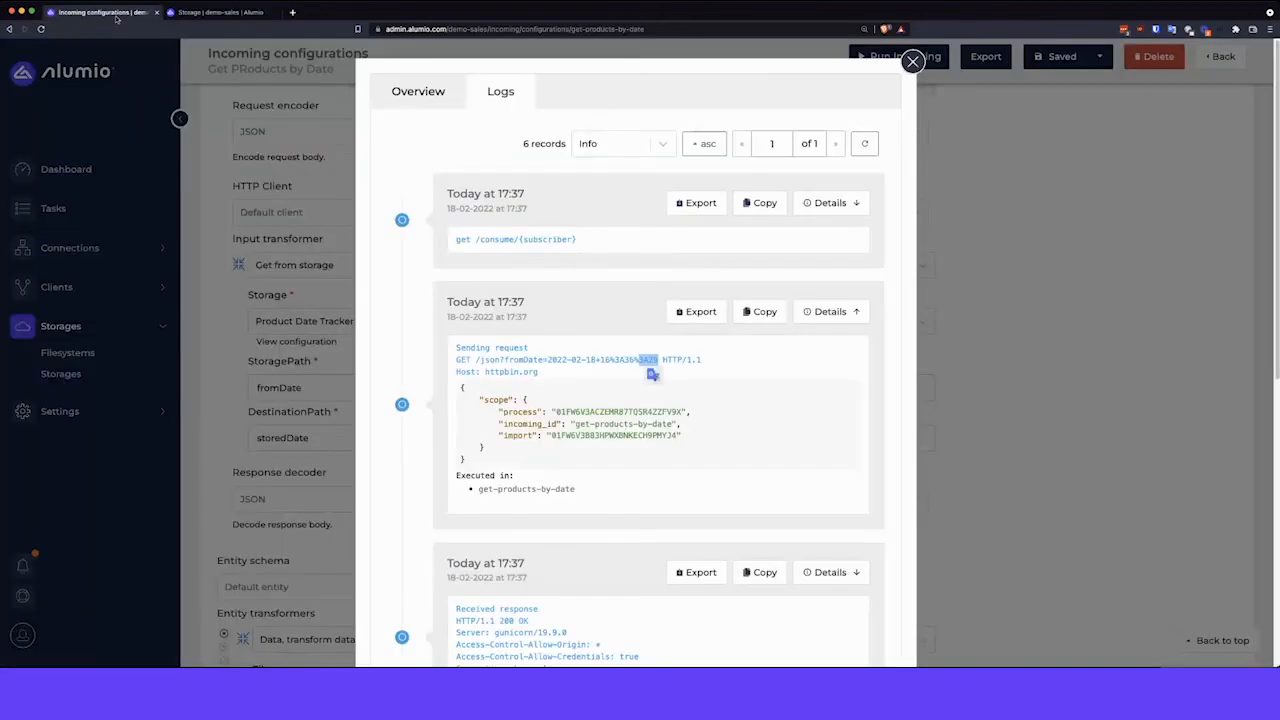